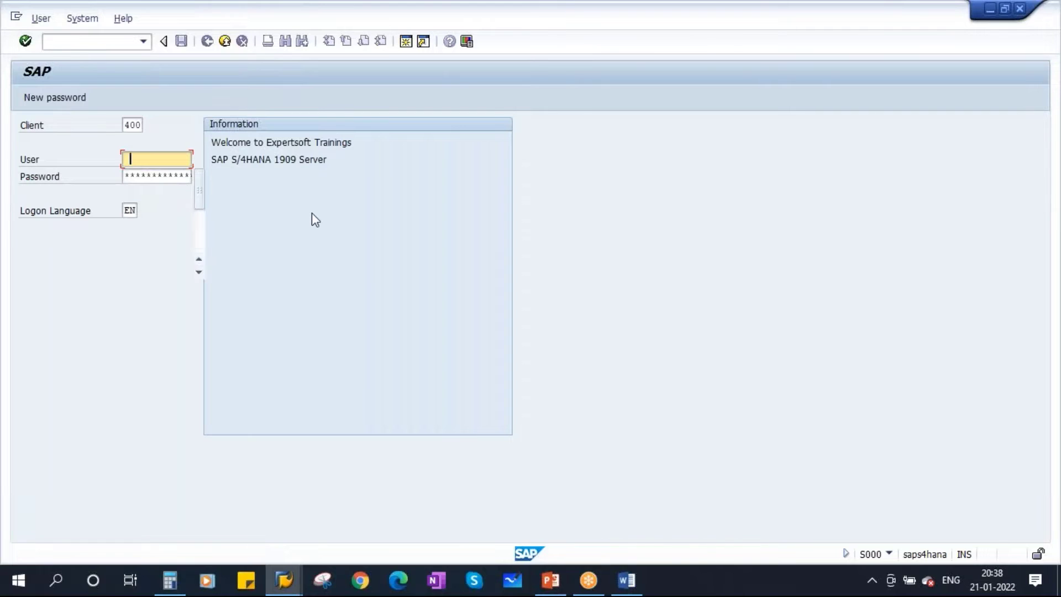
Log on to SAP and run transaction SPRO
click(158, 174)
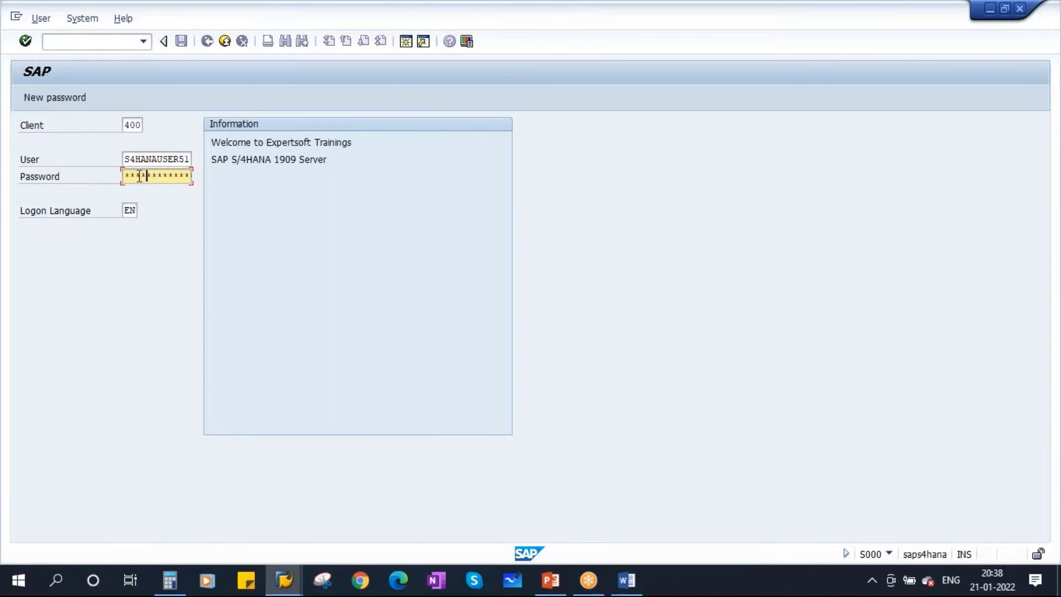
key(Return)
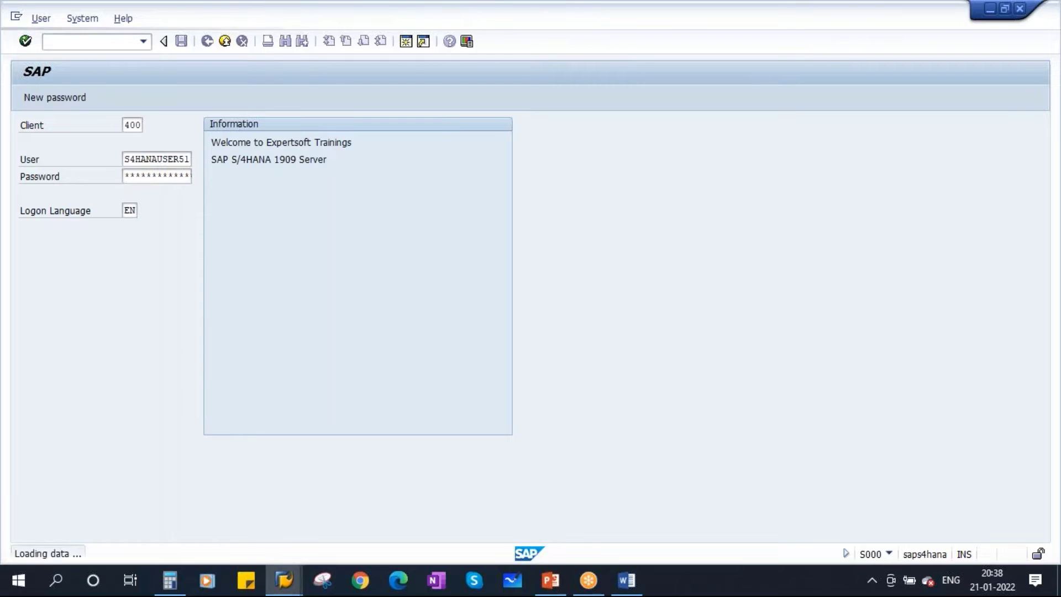
text(sp)
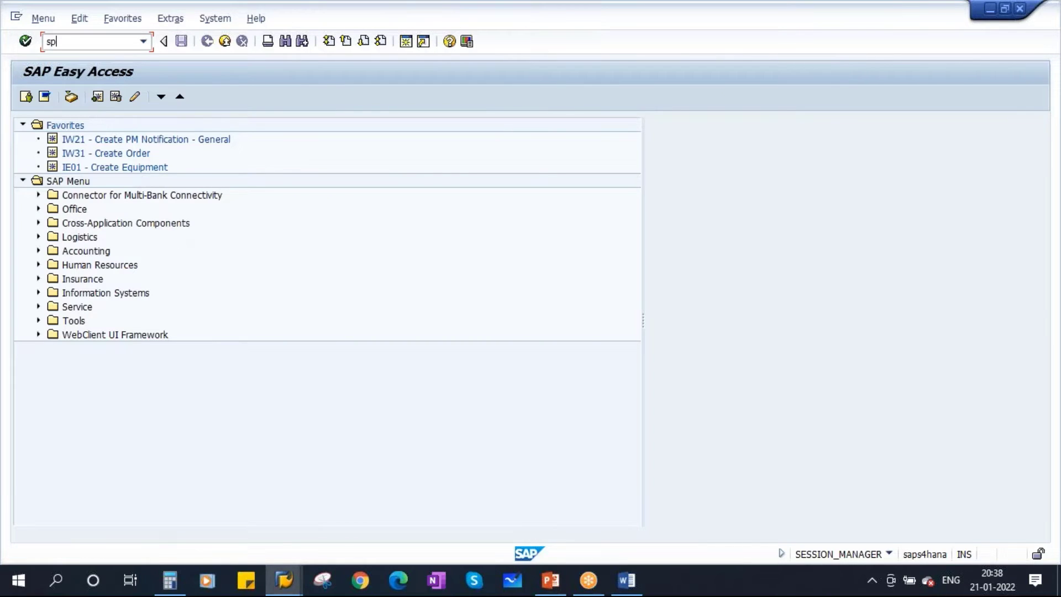
text(ro)
key(Return)
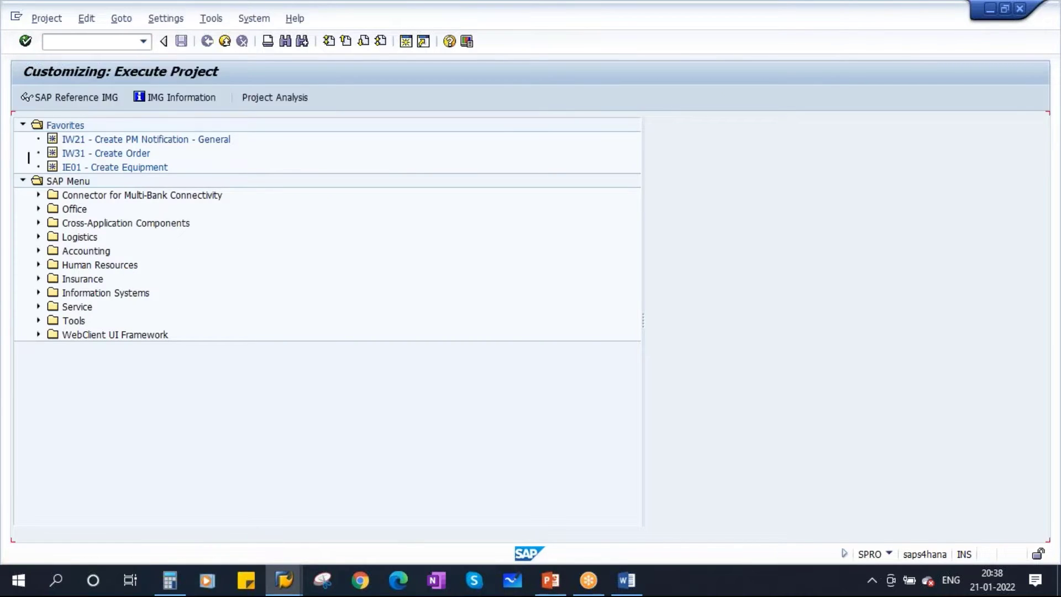
Expand the SAP Reference IMG to Production > Basic Data > Routing > Control Data
click(52, 99)
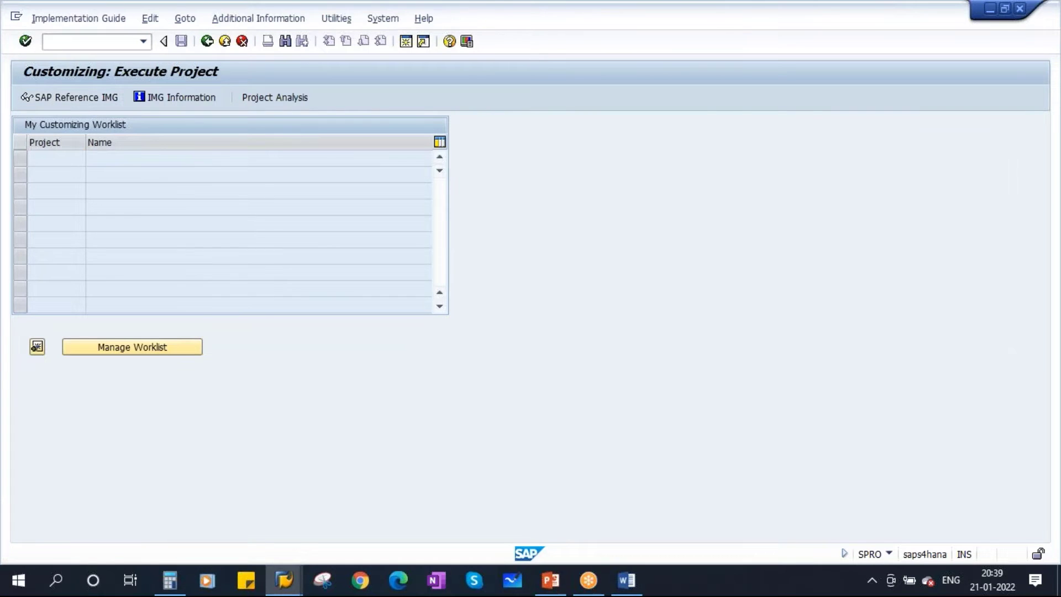
scroll(240, 387, down, 2)
scroll(240, 387, down, 5)
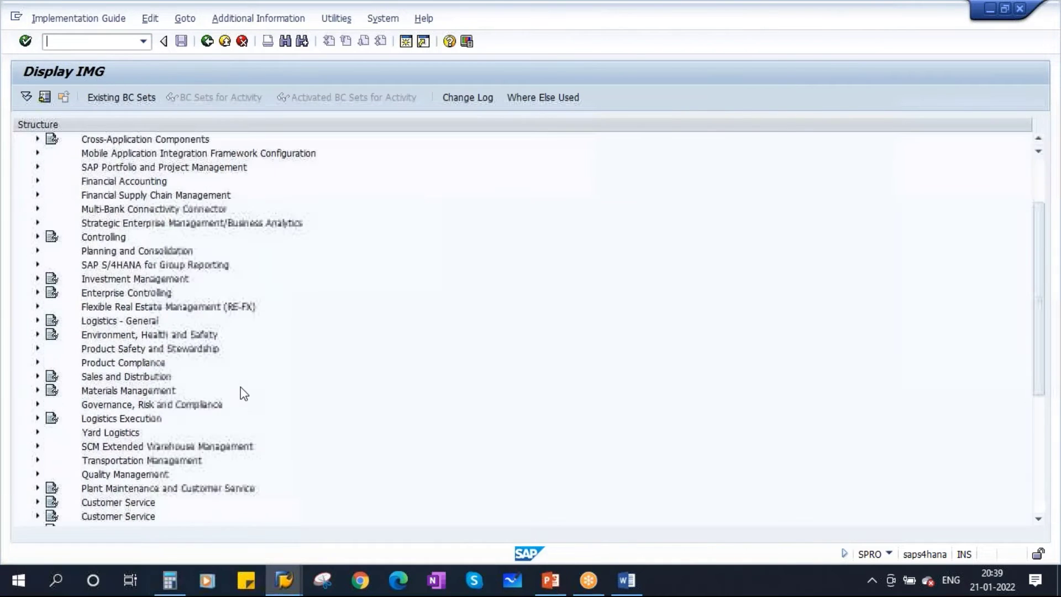
double_click(100, 406)
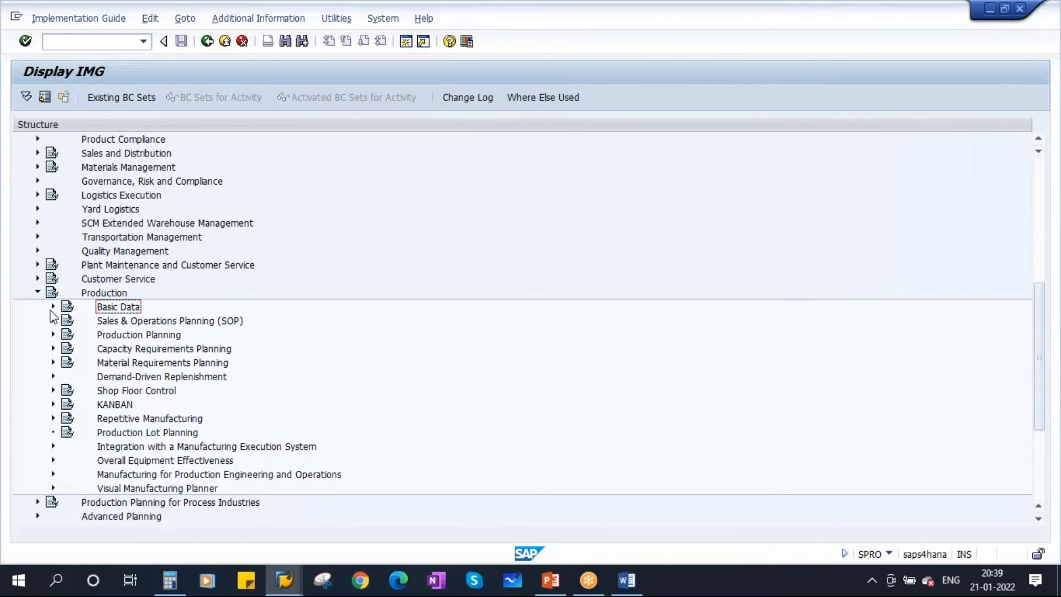
click(54, 307)
click(131, 364)
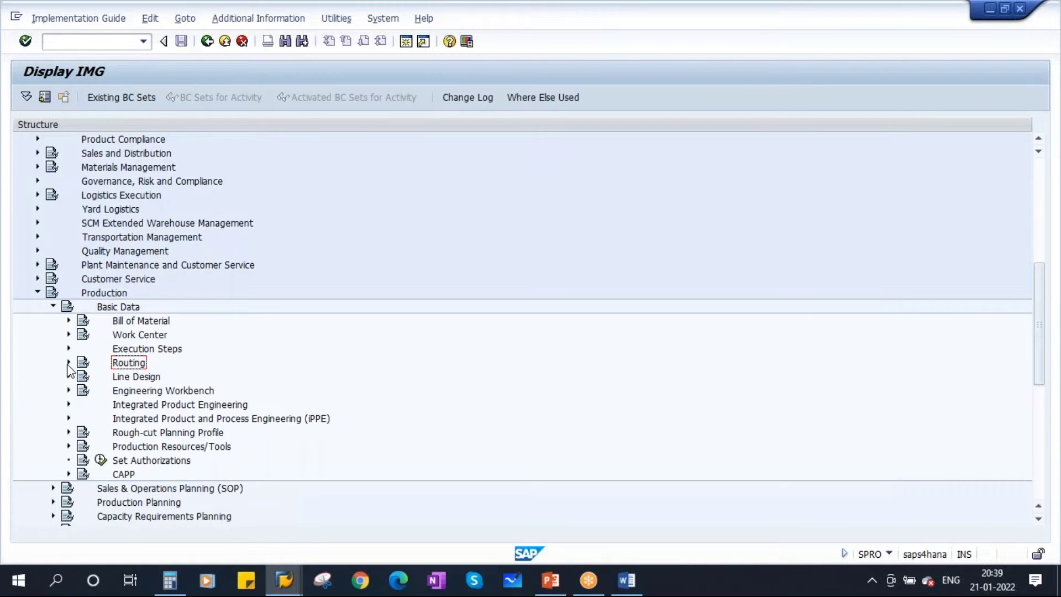
click(68, 364)
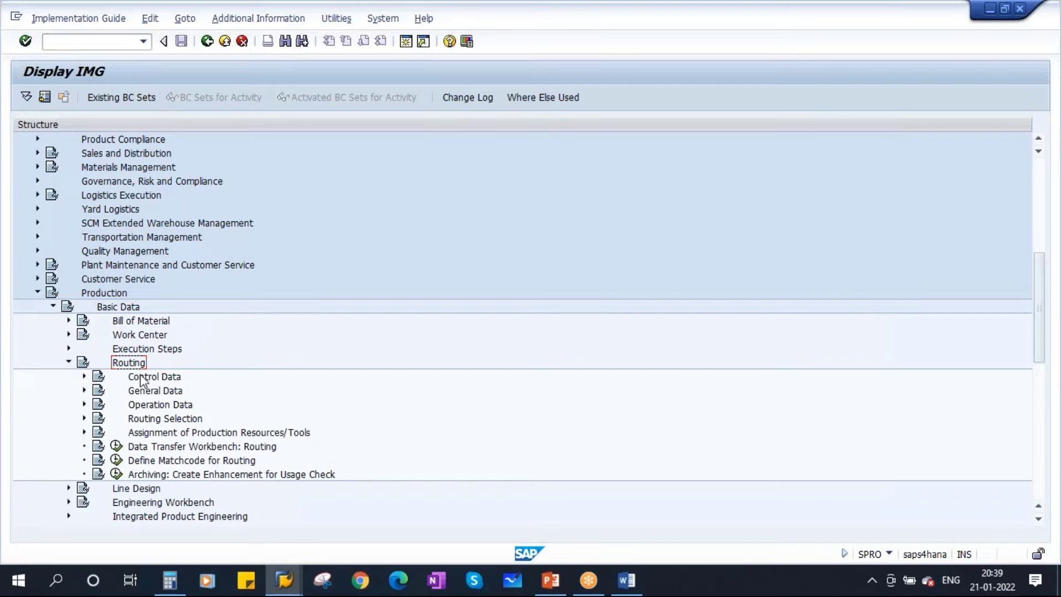
click(157, 381)
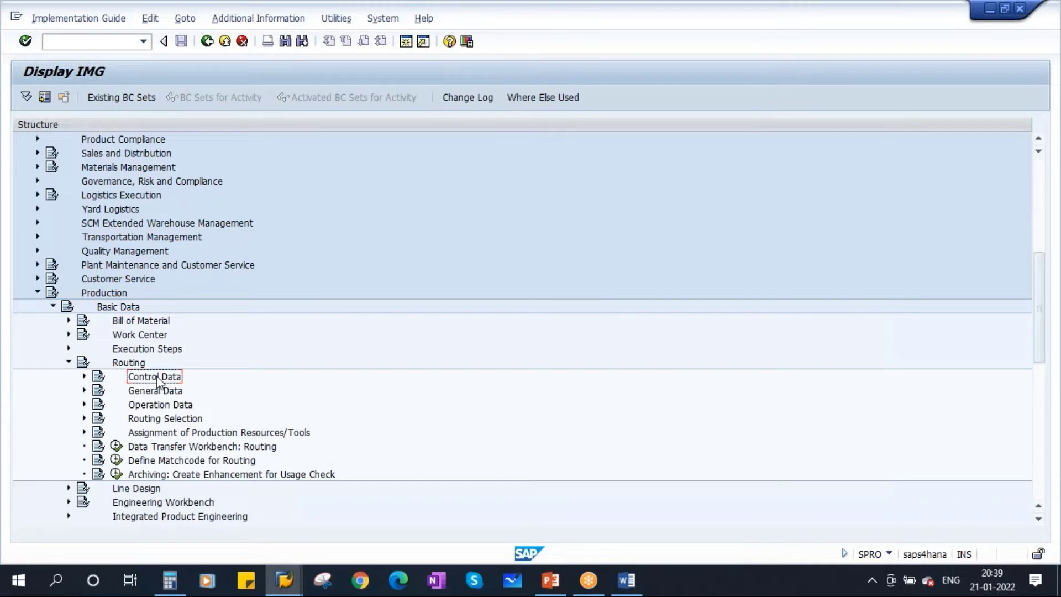
click(84, 377)
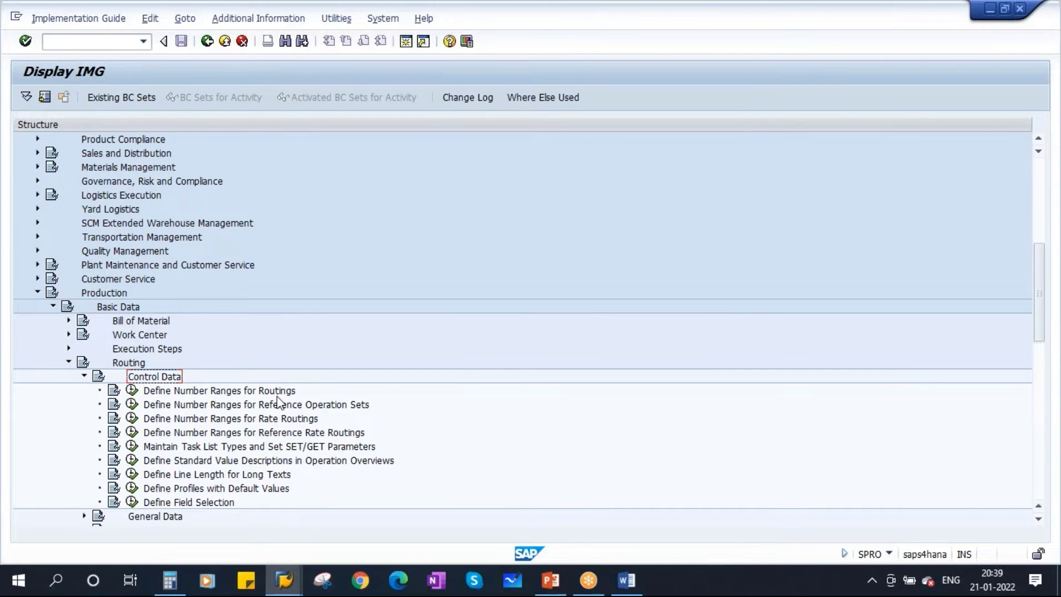
Glance at the routing configuration slides, then return to the Display IMG window
click(549, 585)
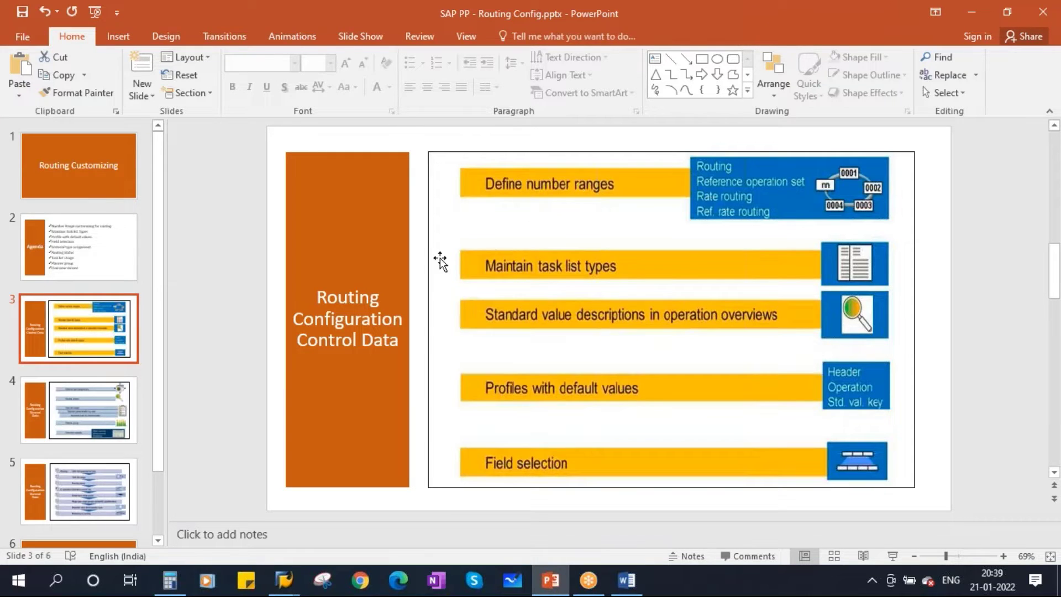
key(super+d)
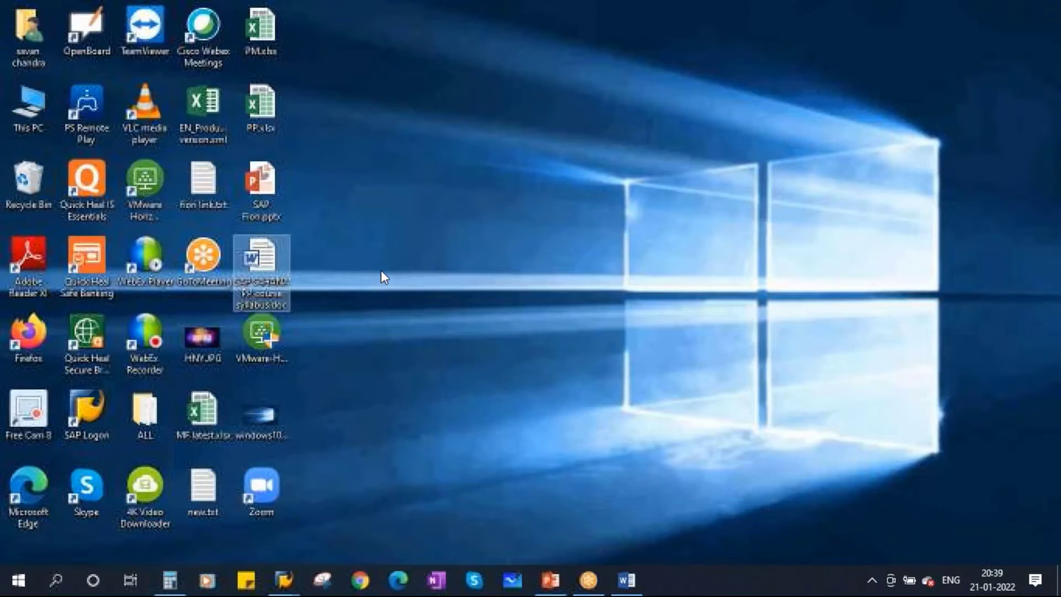
mouse_move(284, 580)
click(287, 531)
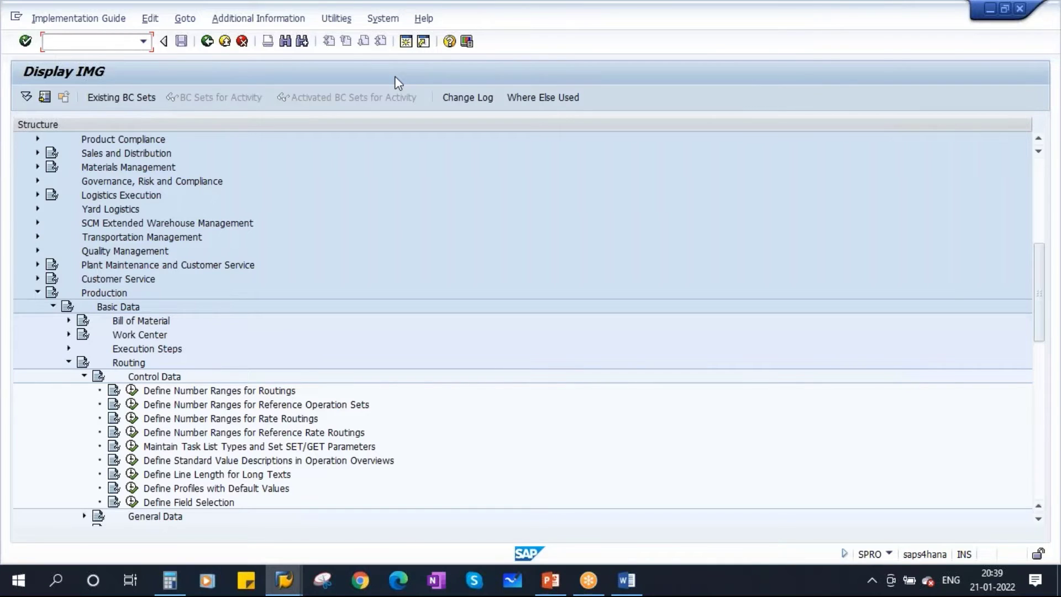
Open a new SAP session and bring its Easy Access screen forward
click(406, 42)
click(284, 582)
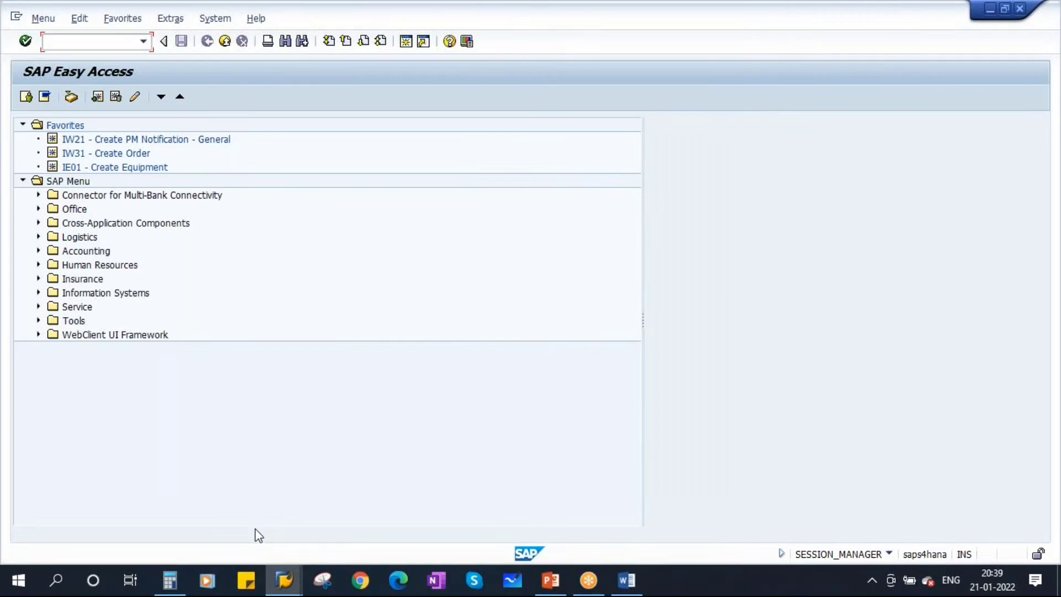
mouse_move(285, 580)
click(342, 492)
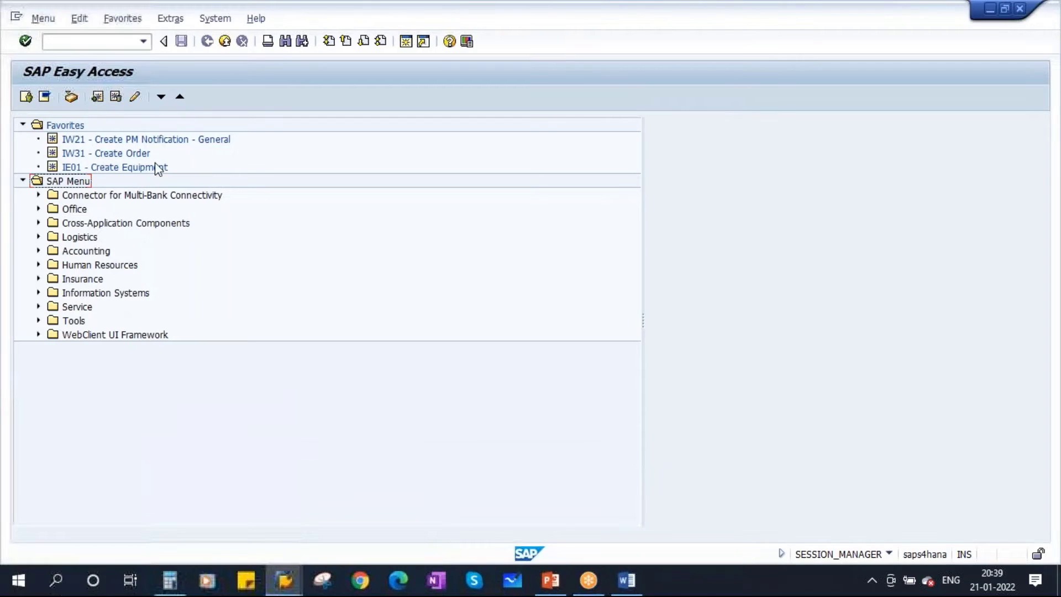
Run MM60 for material type FERT created by your own user
click(67, 41)
text(mm60)
key(Return)
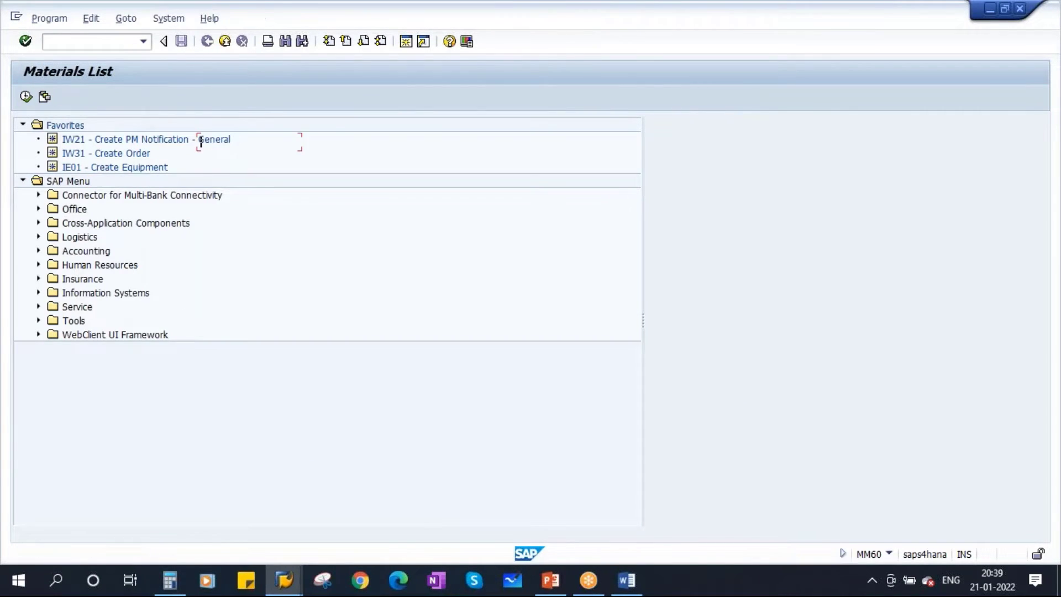
click(217, 227)
click(218, 209)
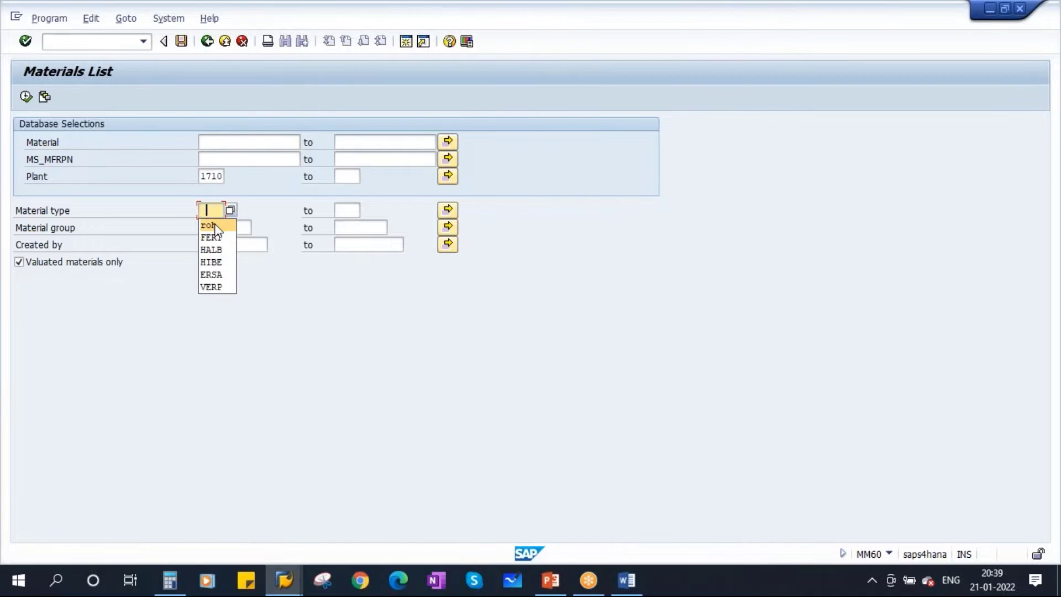
click(214, 235)
click(244, 246)
click(235, 259)
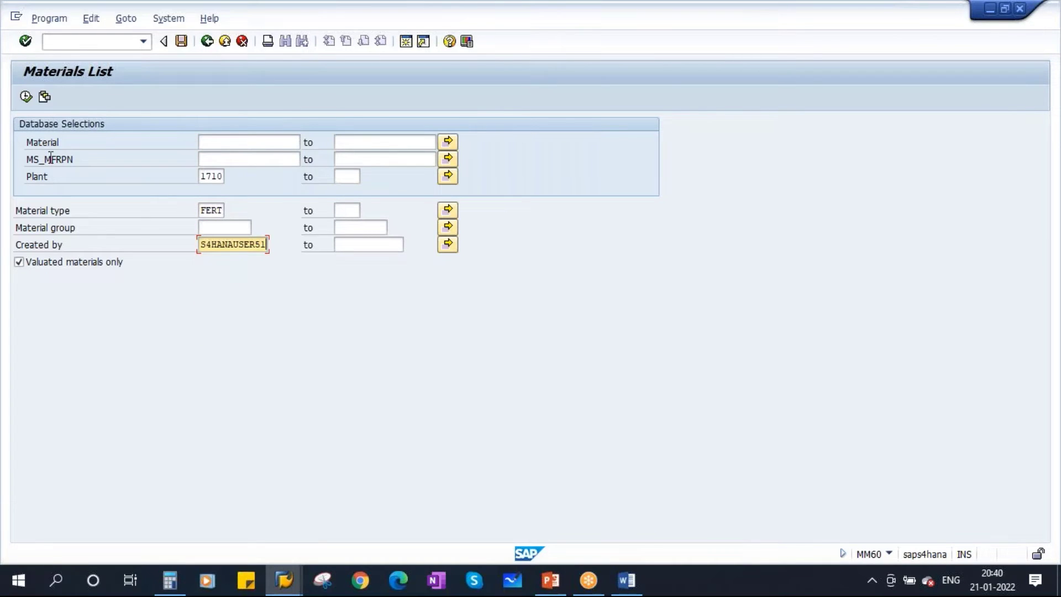
click(26, 97)
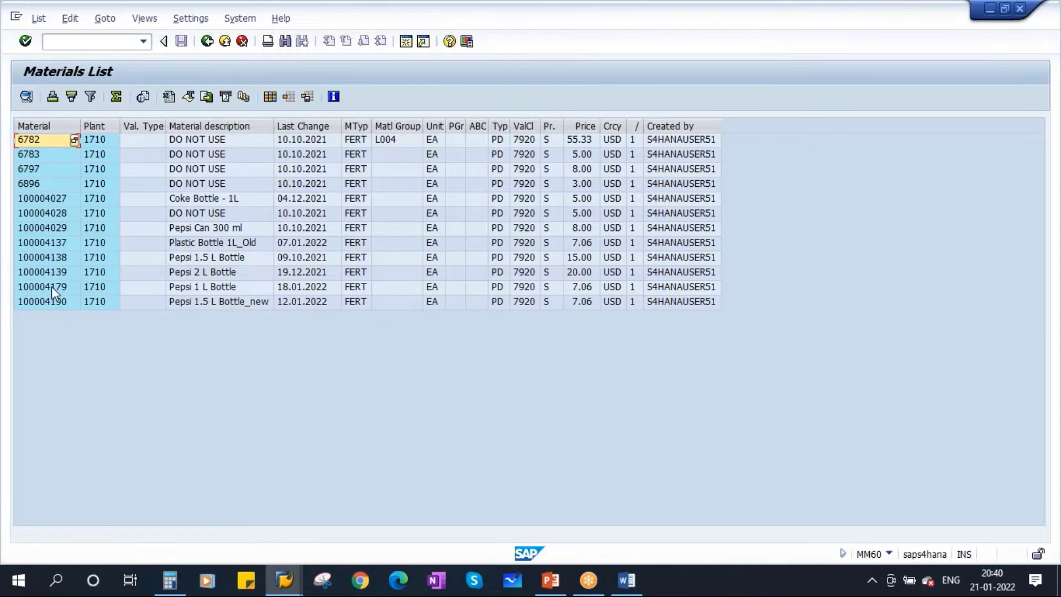
Select material 100004179, Pepsi 1 L Bottle, in the materials list
click(172, 290)
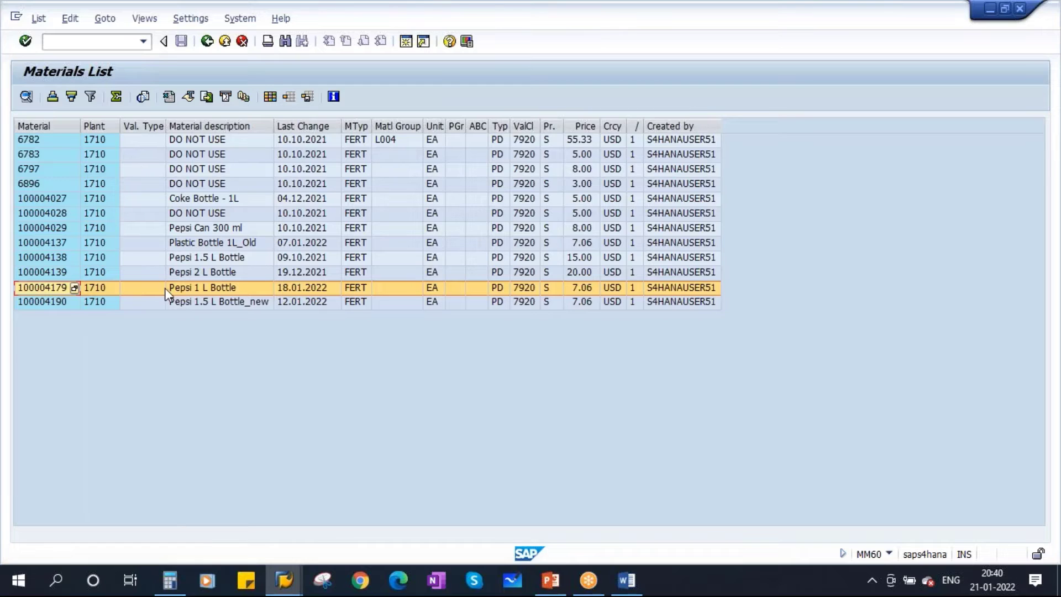
click(57, 287)
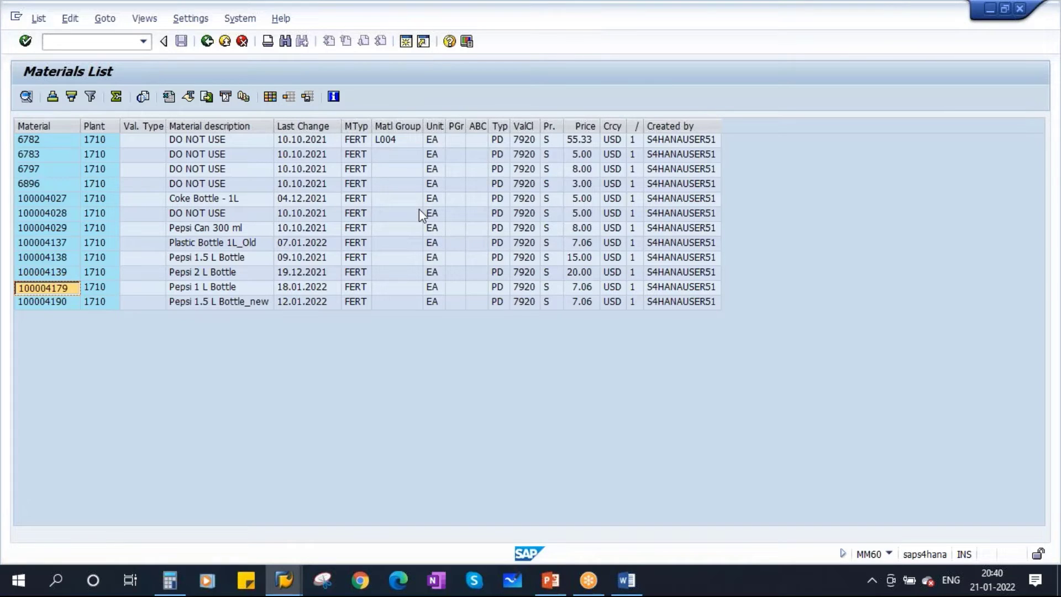
click(283, 580)
Run CA03 and display the routings for material 100004179
click(514, 525)
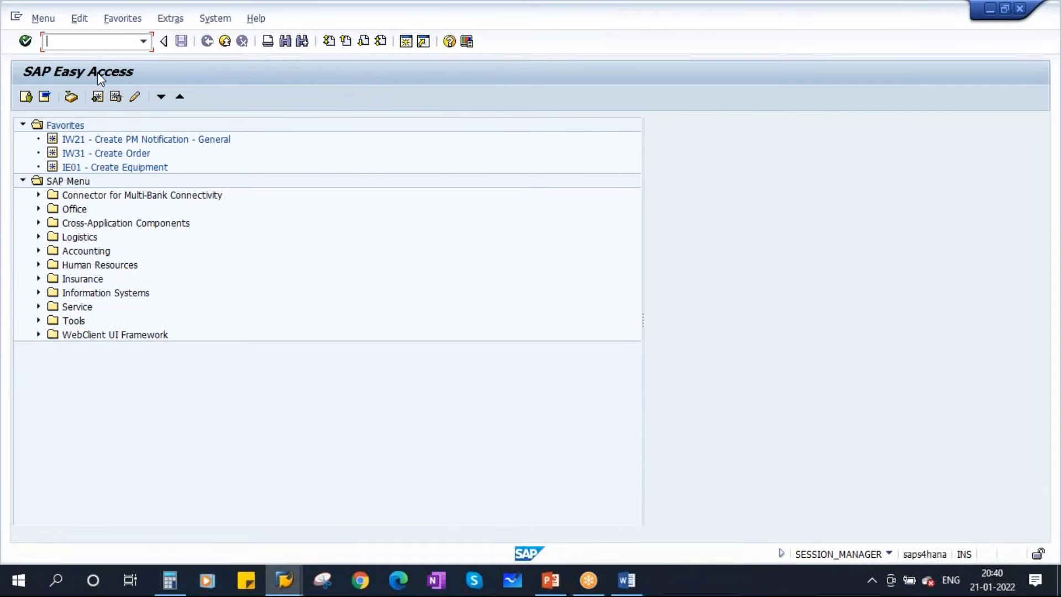
text(ca03)
key(Return)
mouse_move(284, 589)
click(488, 496)
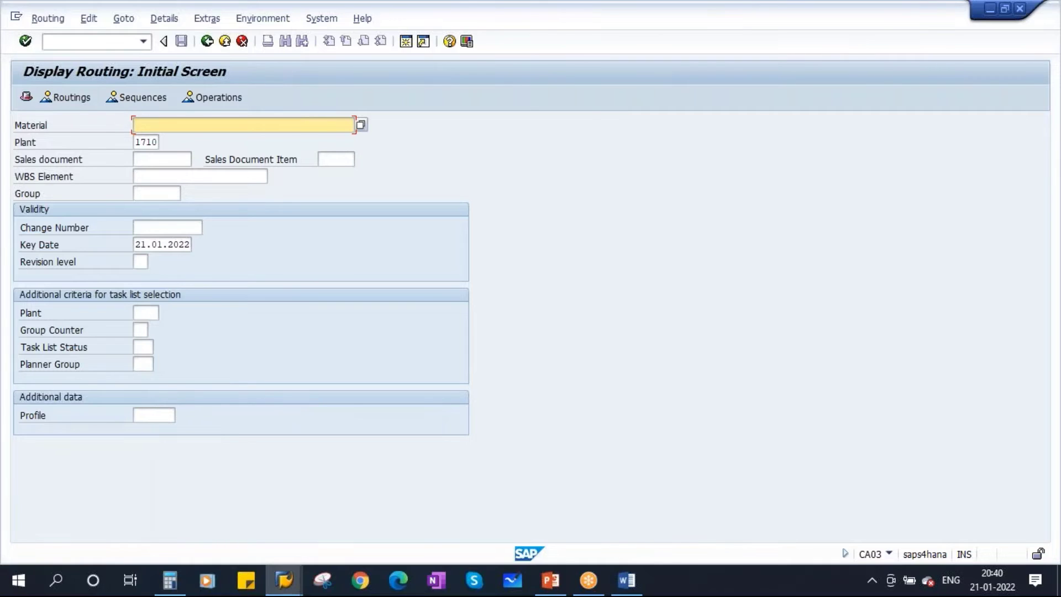
text(100004179)
click(153, 142)
key(Return)
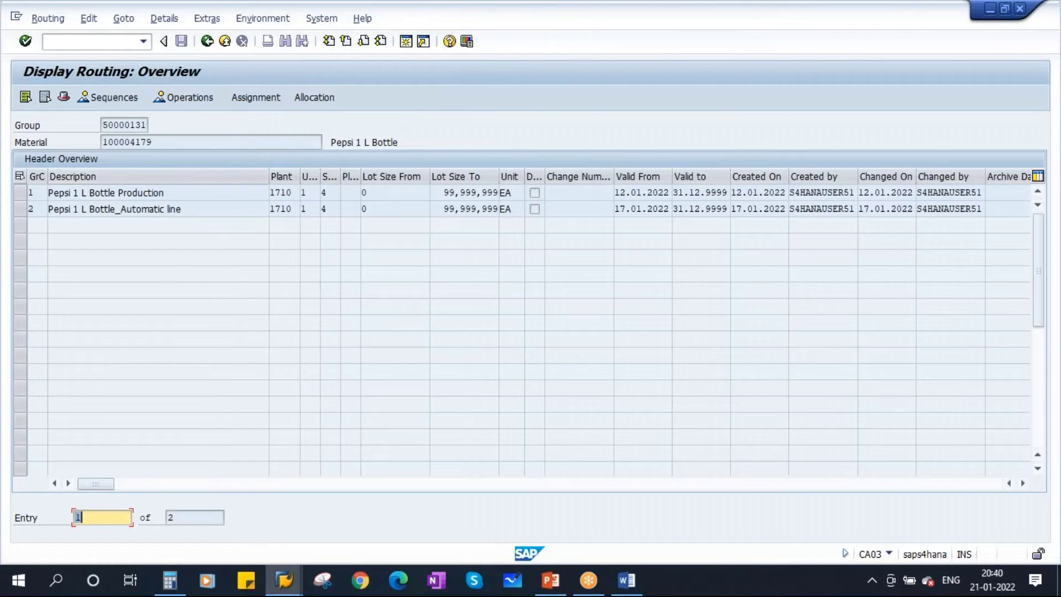
Open the Pepsi 1 L Bottle Production routing header and select group 50000131 and counter 1
click(18, 190)
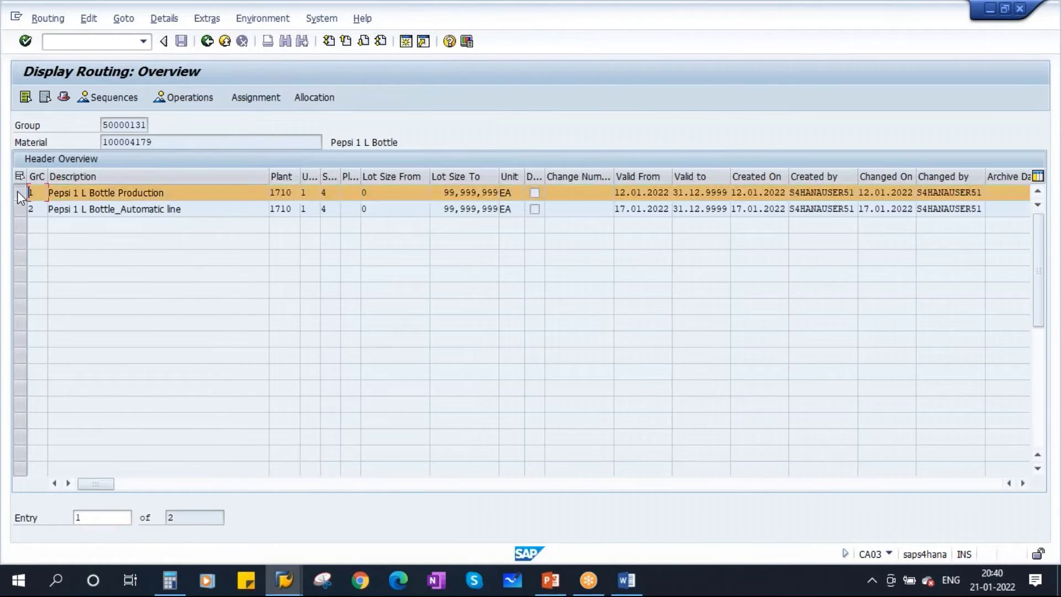
click(63, 97)
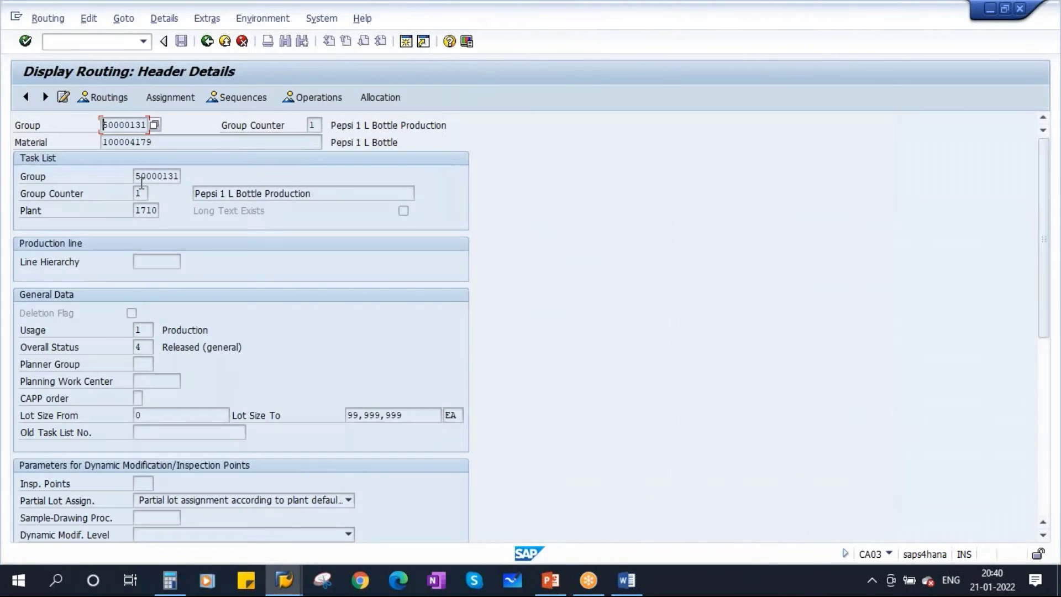
drag(137, 177, 187, 176)
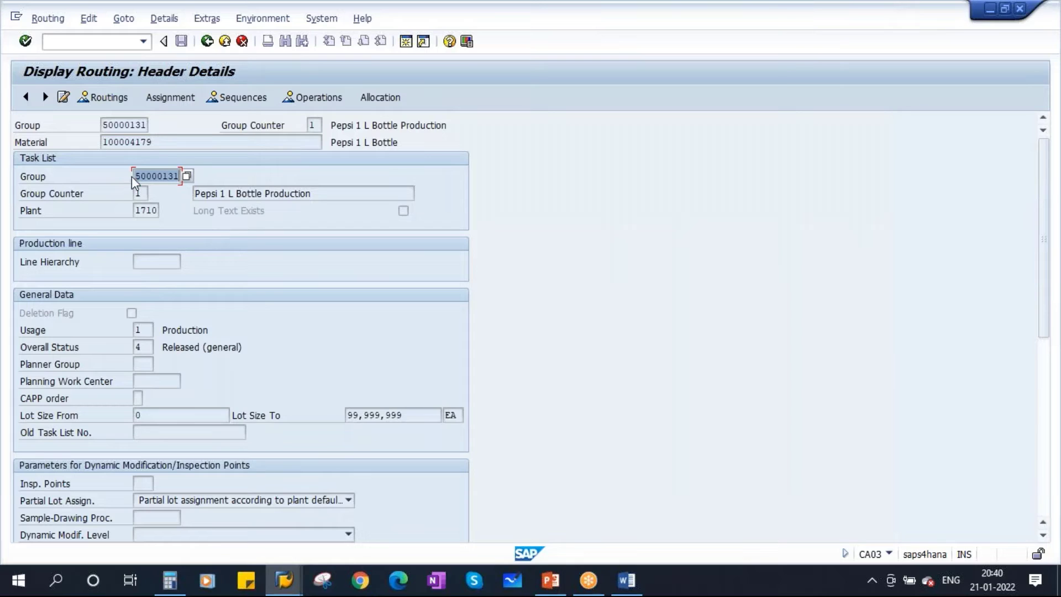
double_click(138, 193)
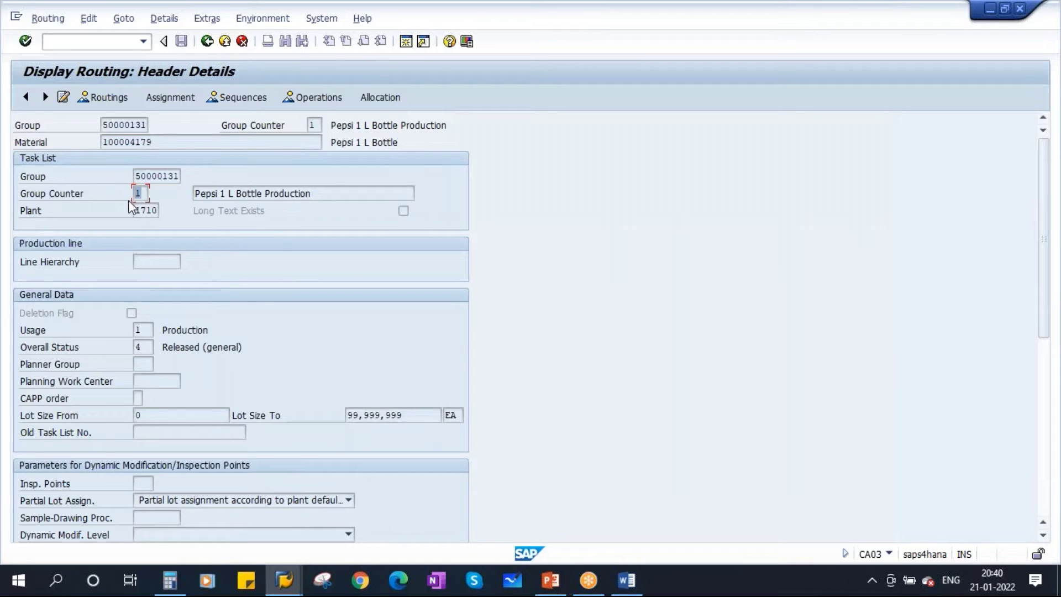
double_click(137, 177)
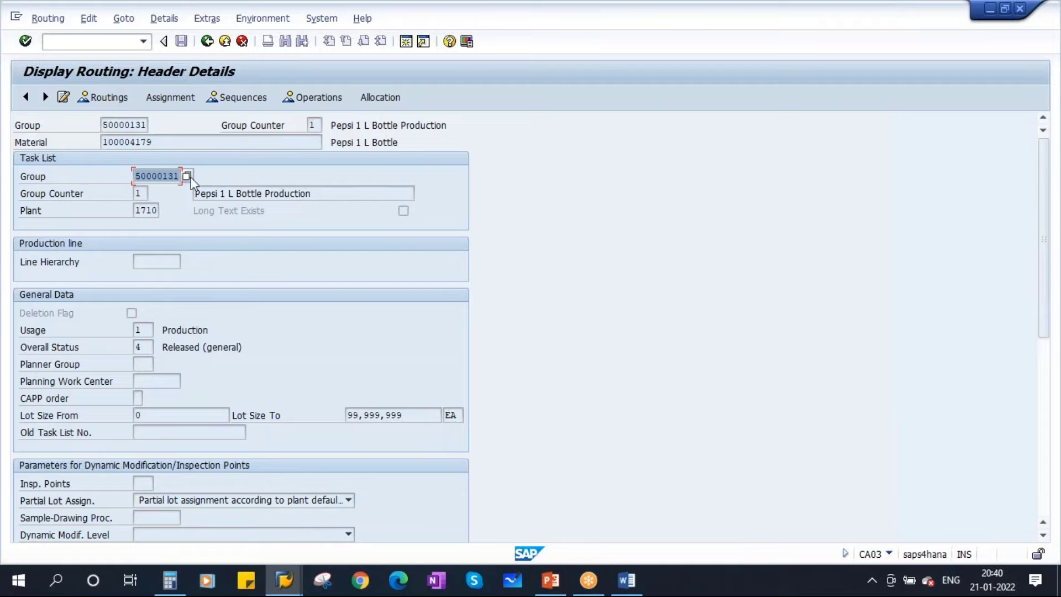
click(297, 582)
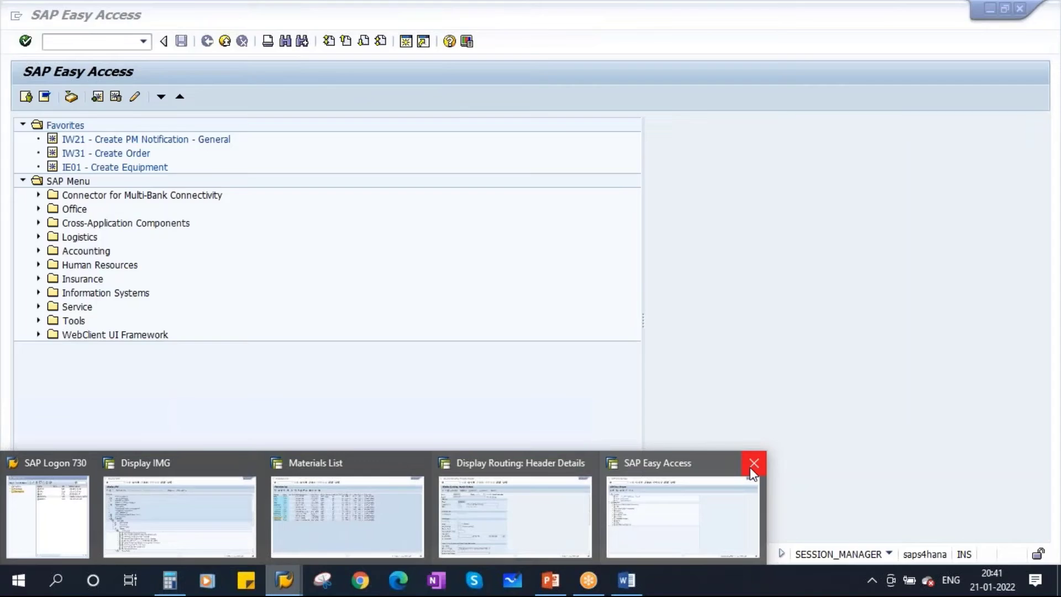
Run Define Number Ranges for Routings, display the ROUTING_N intervals, and select interval 01's limits
click(752, 463)
click(171, 503)
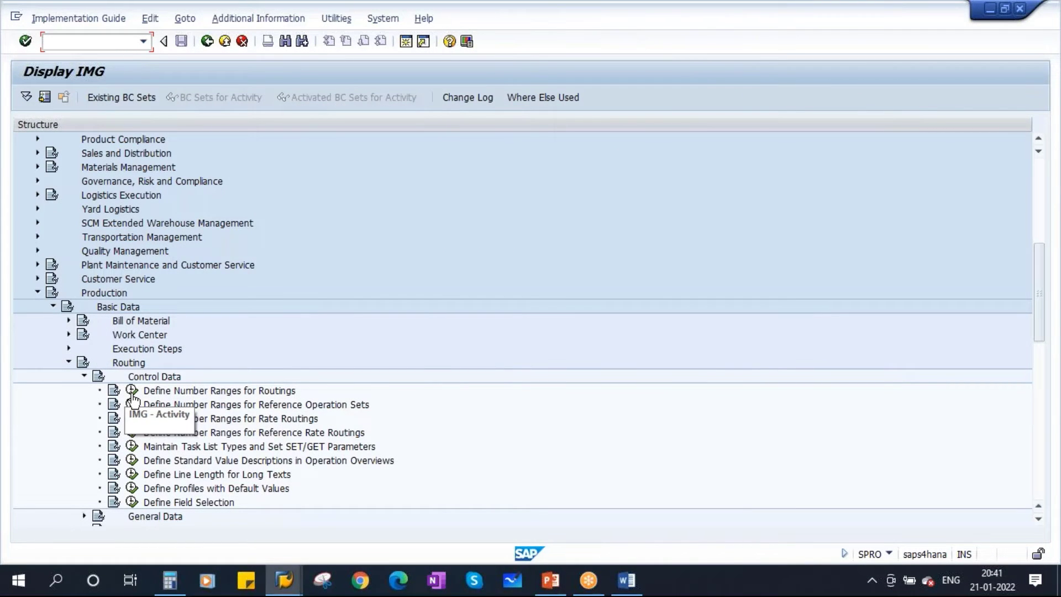
click(132, 392)
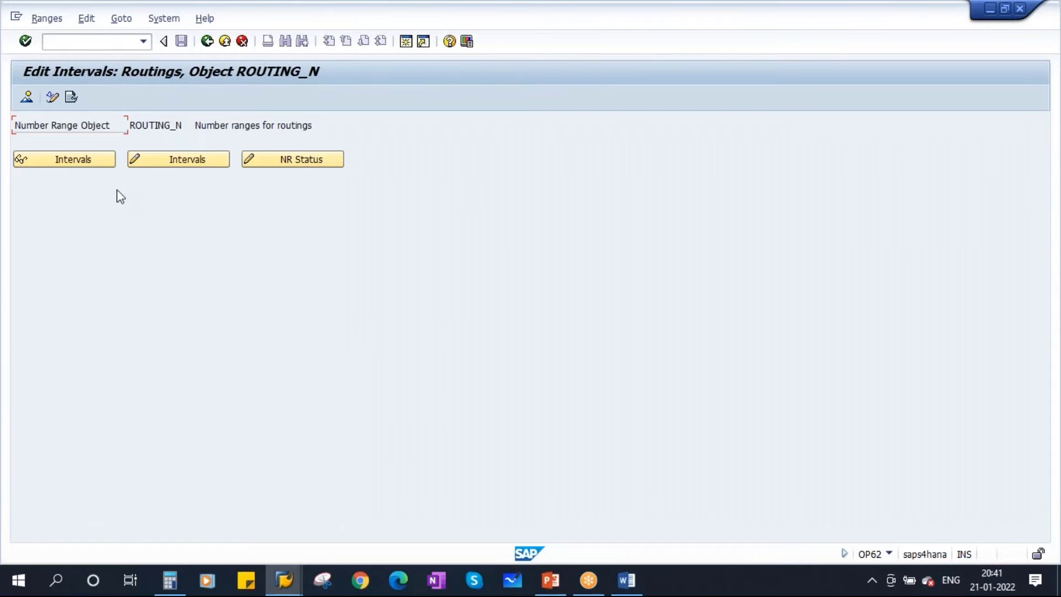
click(70, 167)
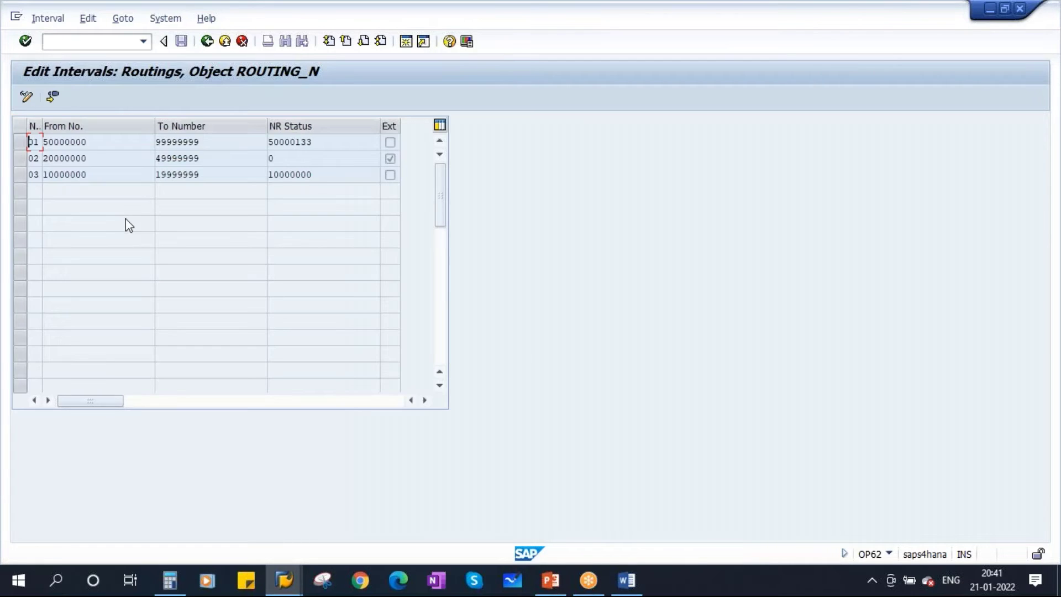
double_click(94, 143)
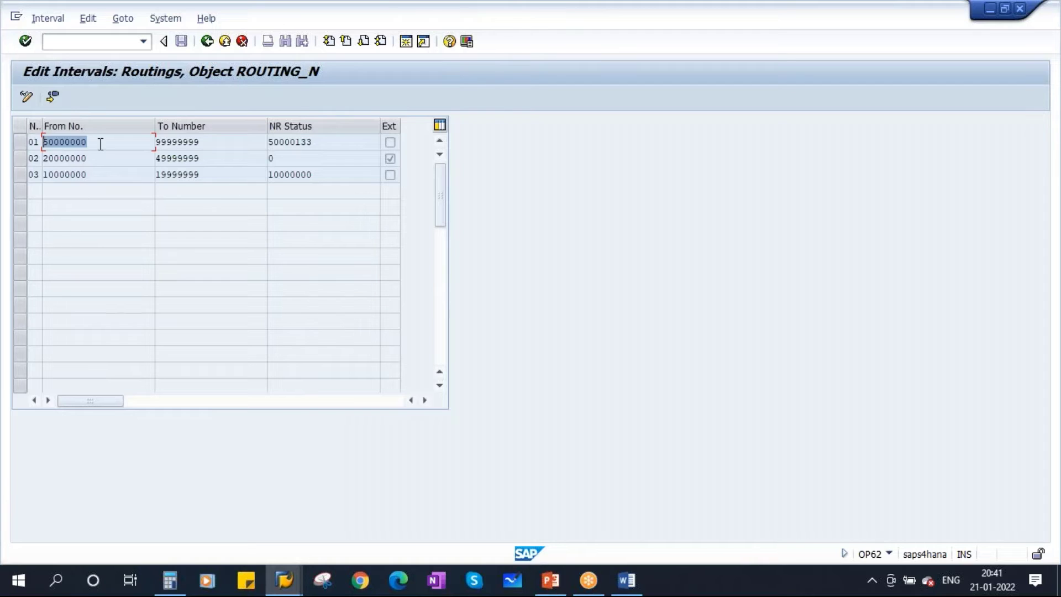
double_click(197, 143)
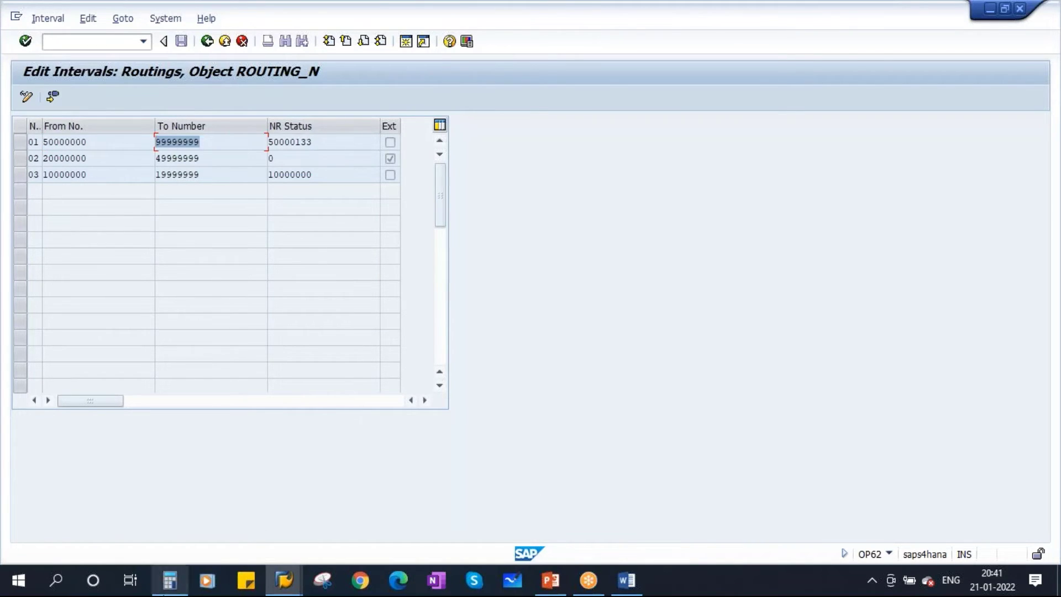
click(58, 584)
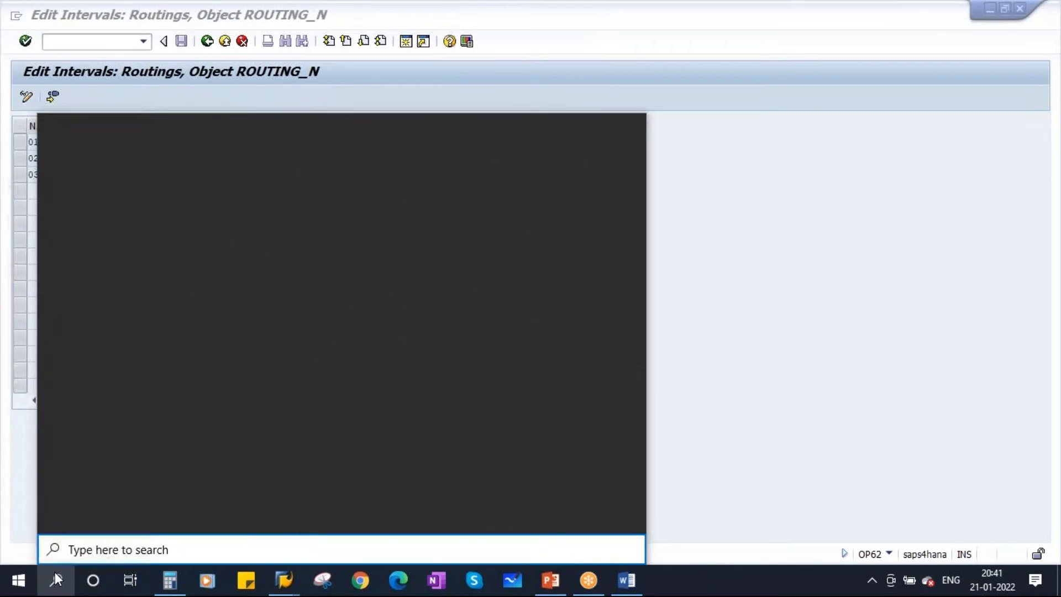
Launch Notepad and record interval 01 as '01 : 50000000 - 99999999'
text(notepad)
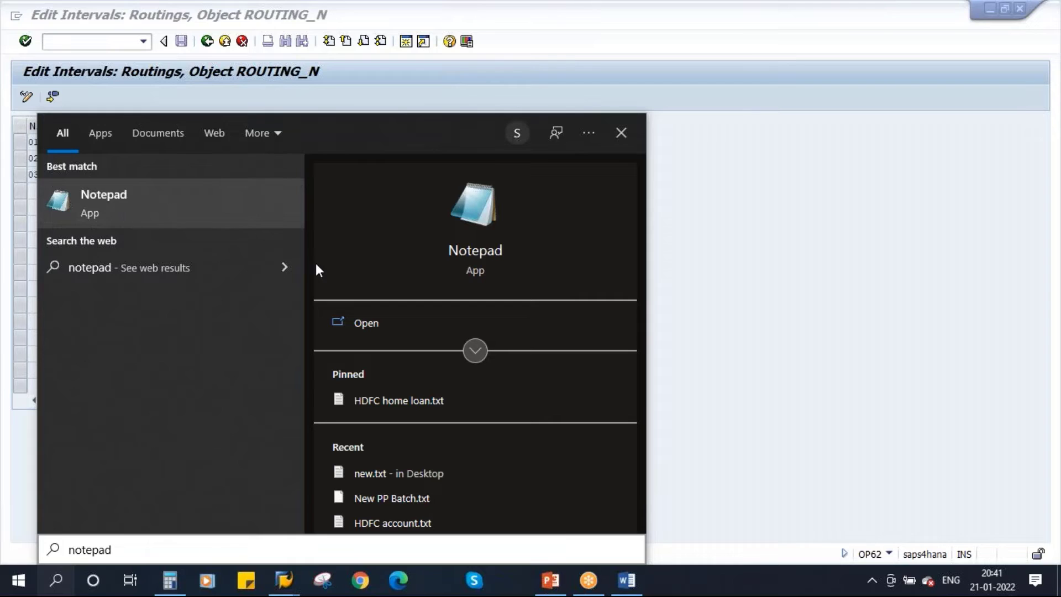
key(Return)
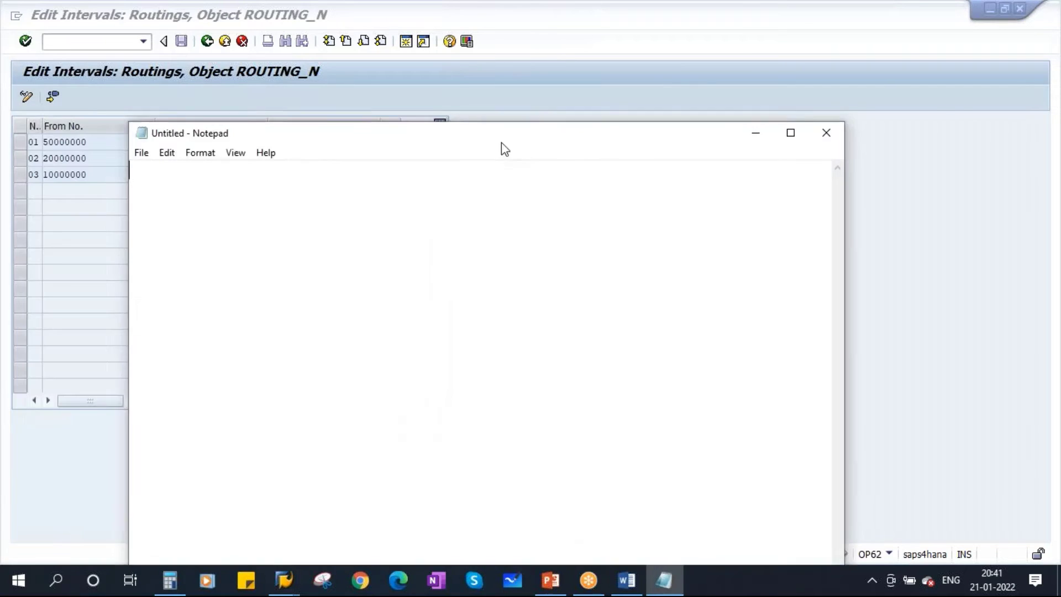
text(01 :)
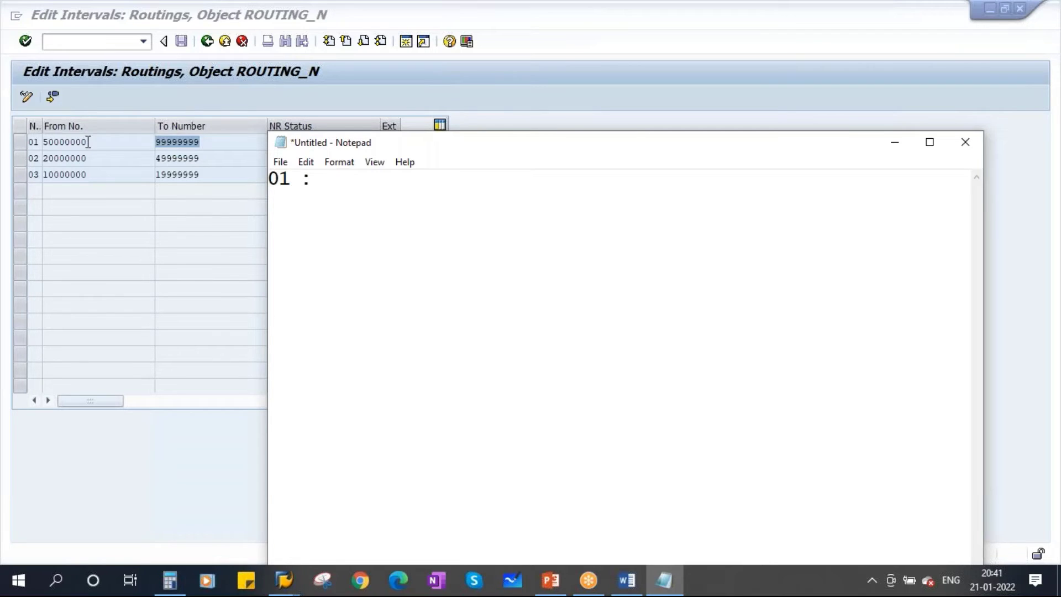
key(alt+Tab)
key(ctrl+c)
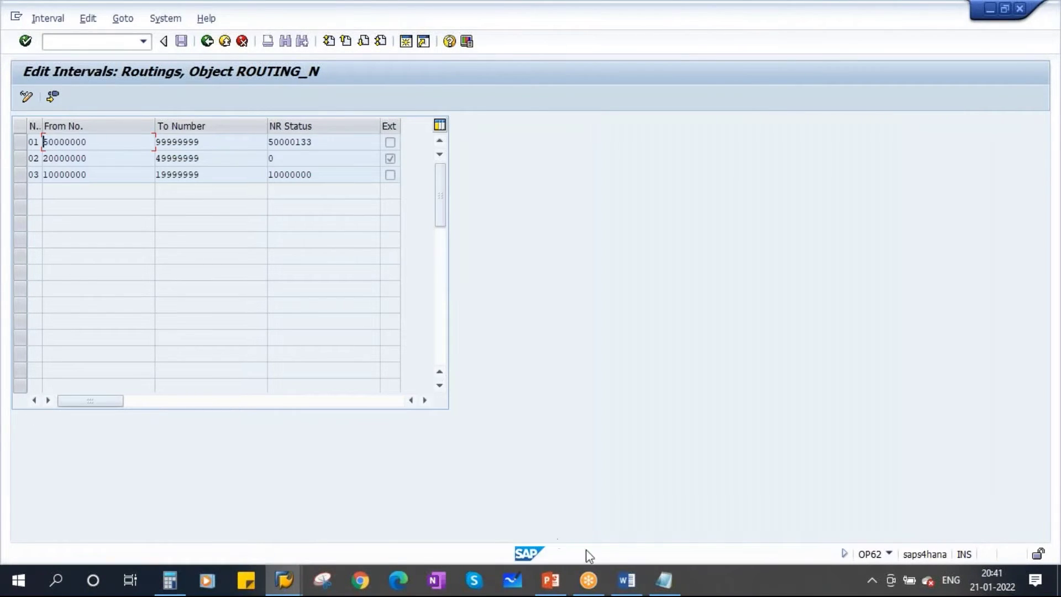
click(664, 579)
key(ctrl+v)
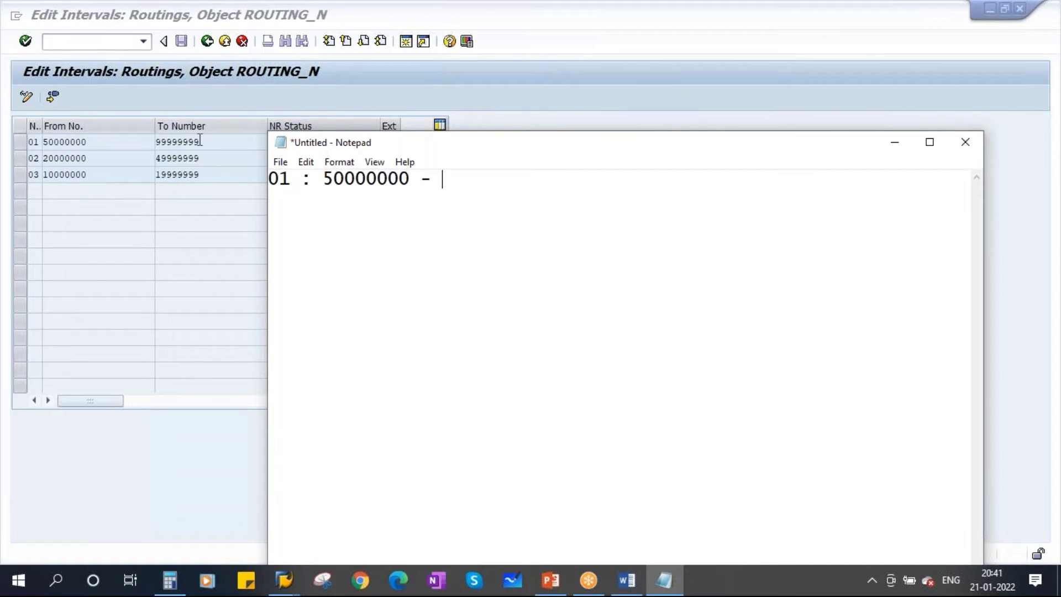
drag(202, 139, 121, 138)
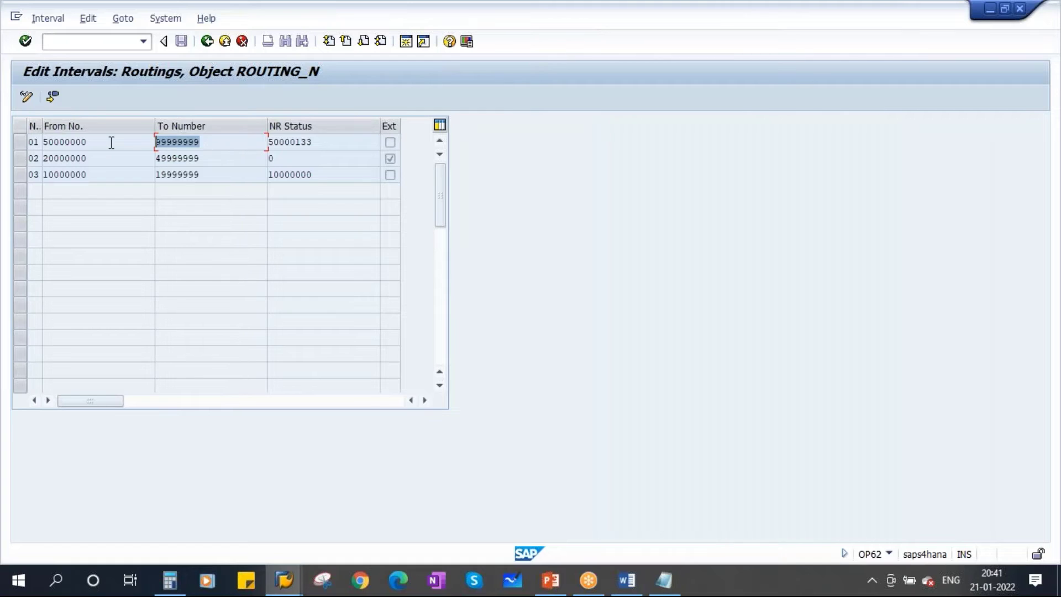
key(ctrl+c)
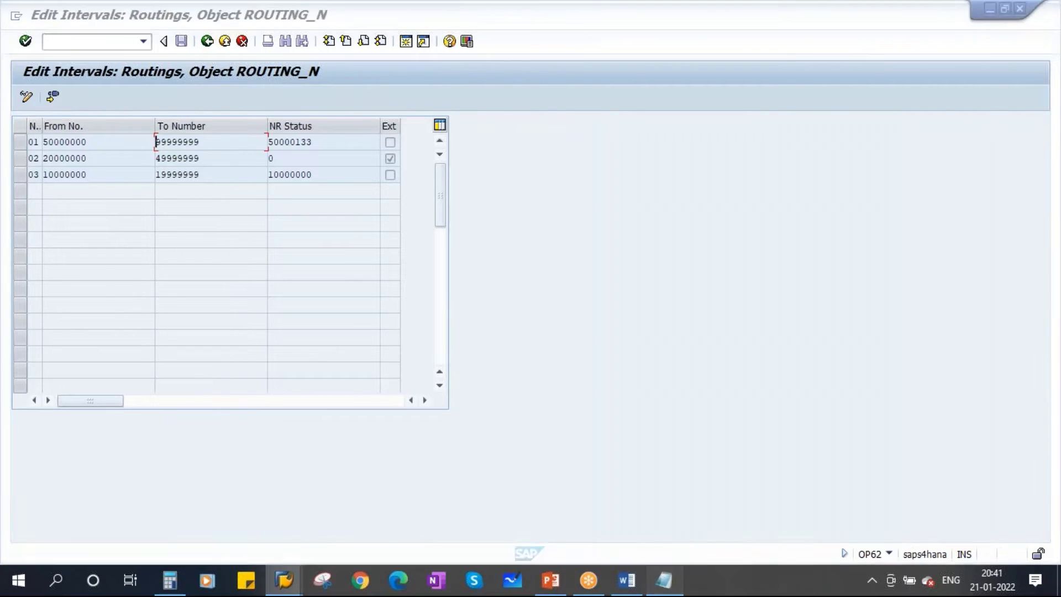
click(664, 580)
key(ctrl+v)
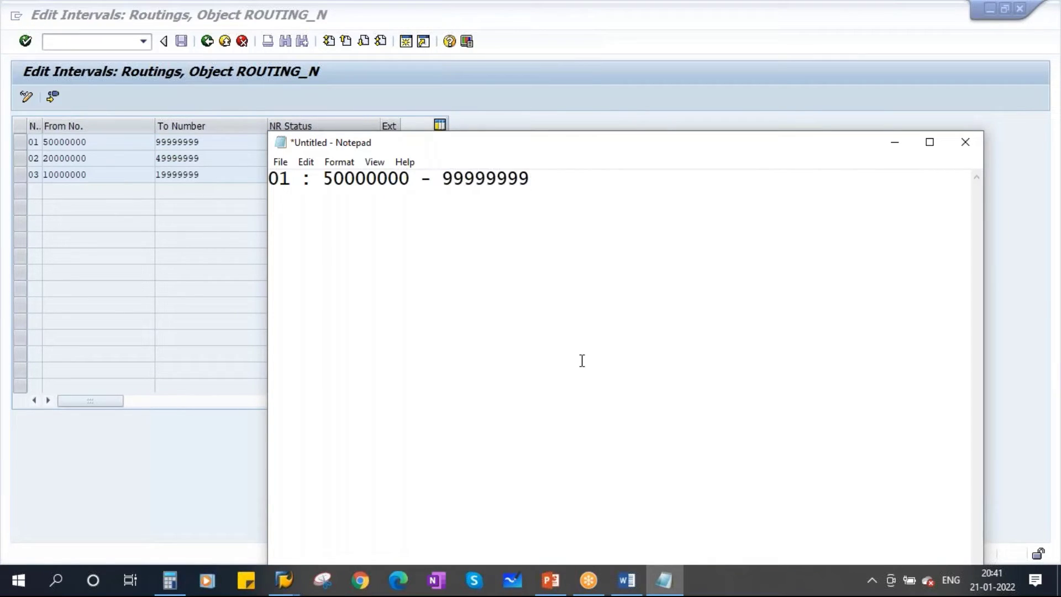
Add the line '02 : 20000000 - 49999999' for interval 02
drag(428, 152, 430, 226)
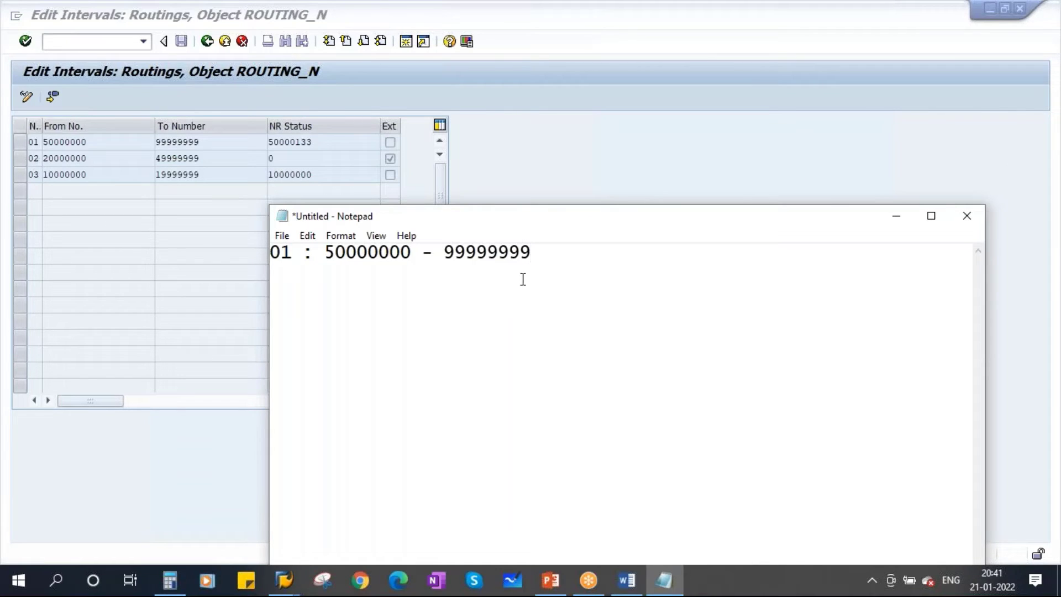
key(Return)
text(02 :)
click(86, 157)
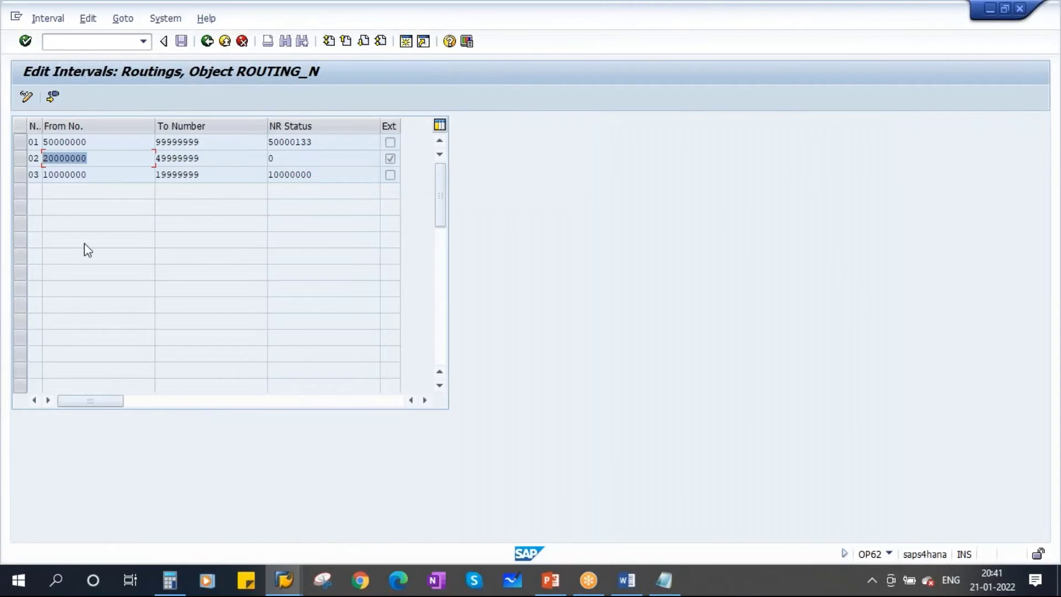
key(alt+Tab)
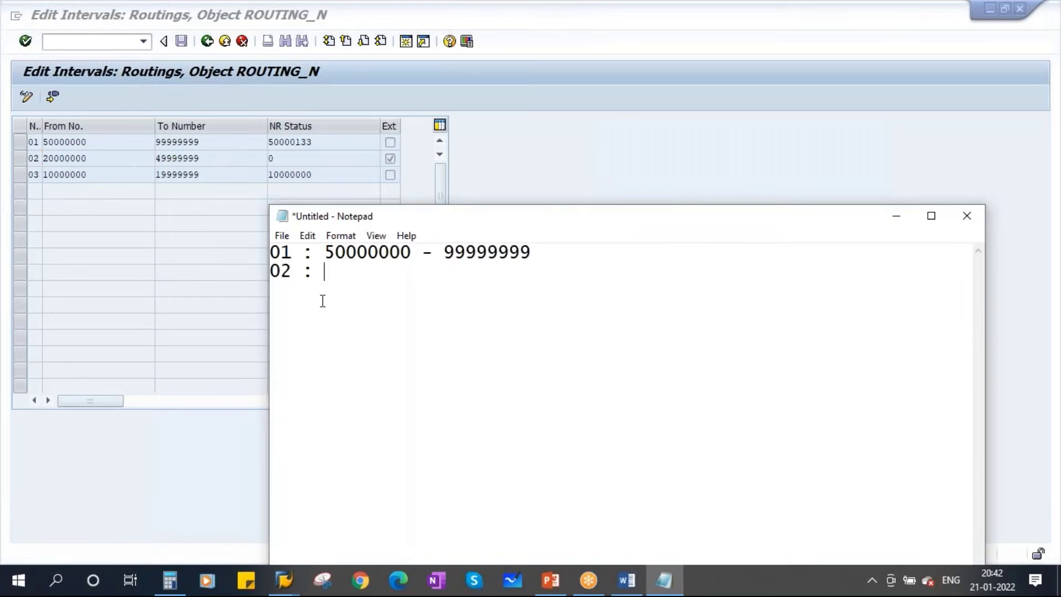
key(ctrl+v)
text(-)
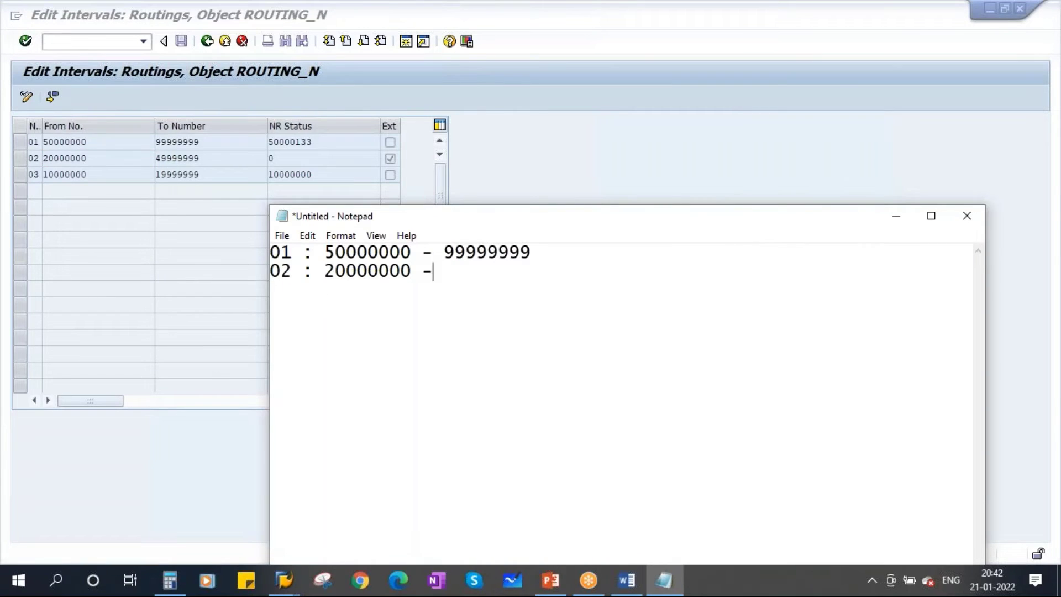
mouse_move(196, 158)
mouse_down()
mouse_move(143, 160)
mouse_move(208, 159)
mouse_up()
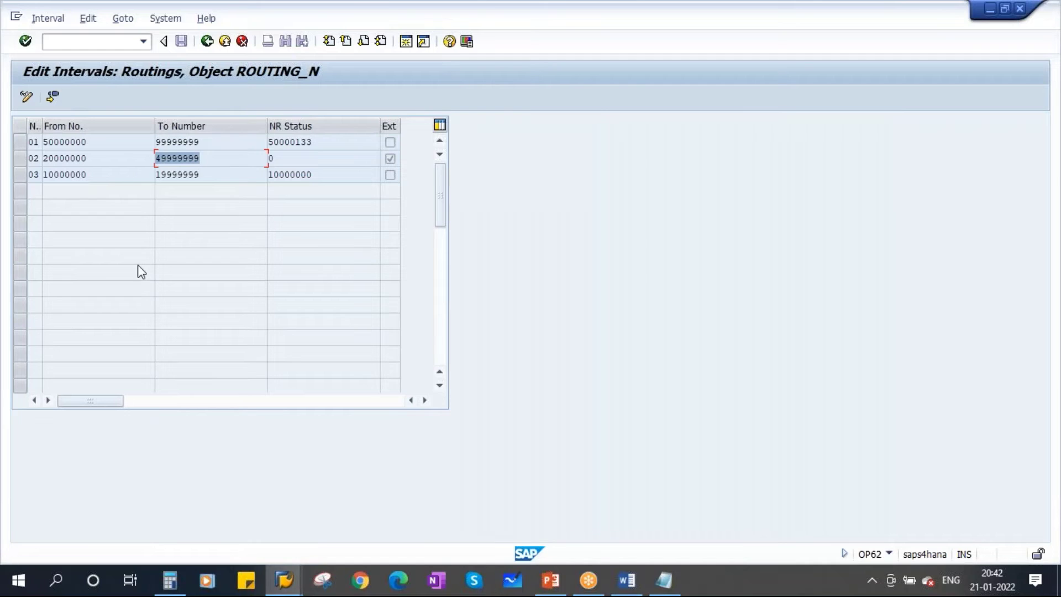
key(ctrl+c)
click(312, 314)
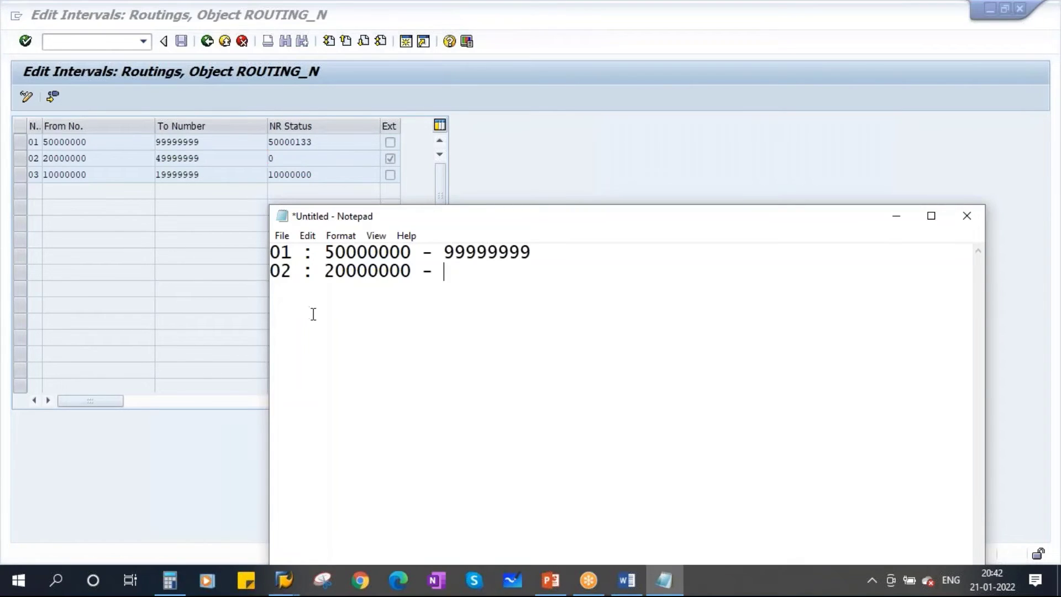
text(49999999)
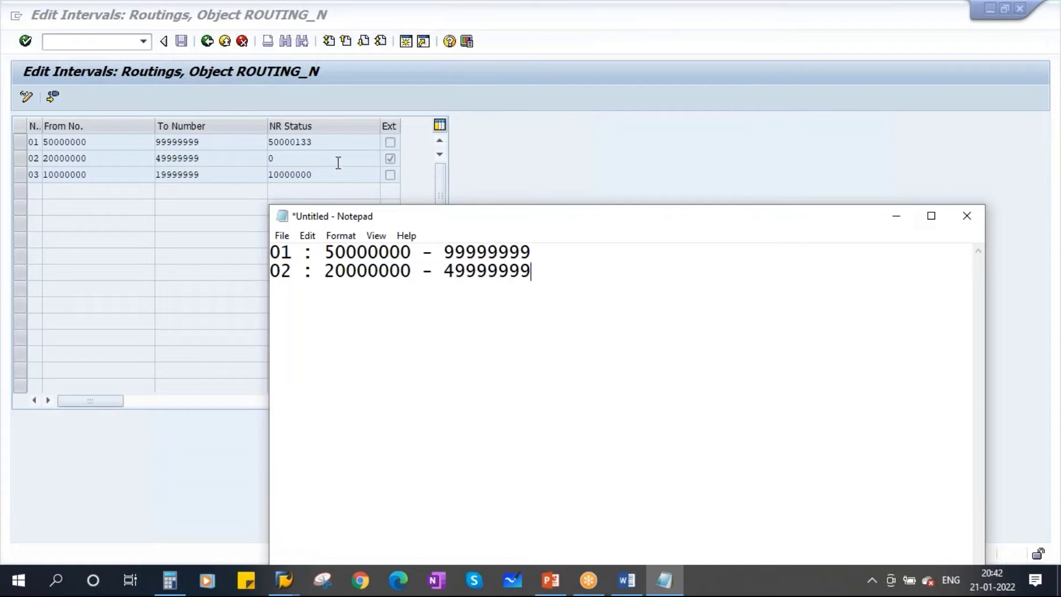
click(897, 216)
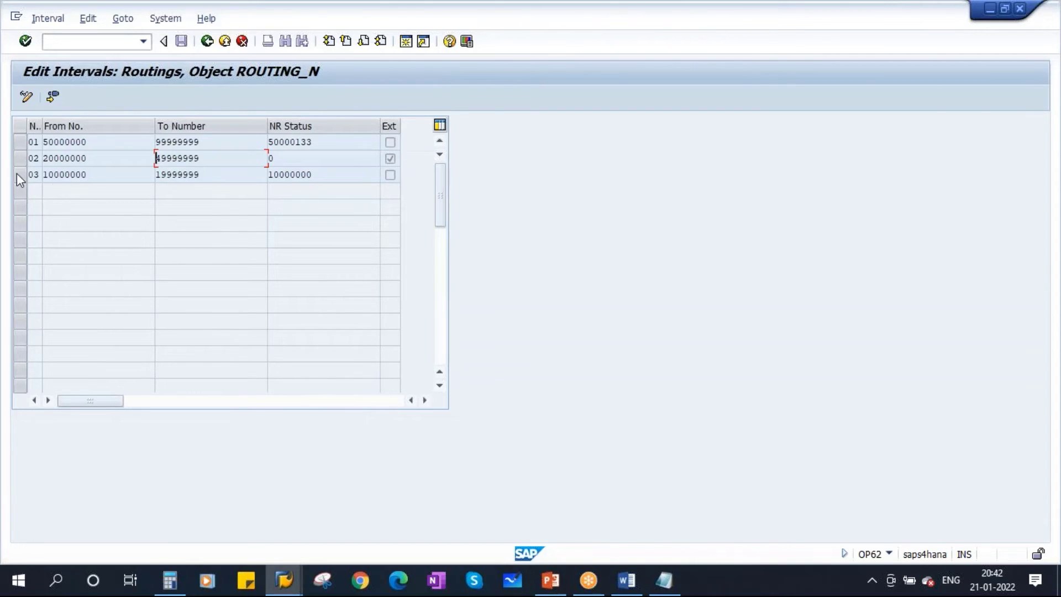
click(102, 156)
Append '- External' to the interval 02 line
click(653, 586)
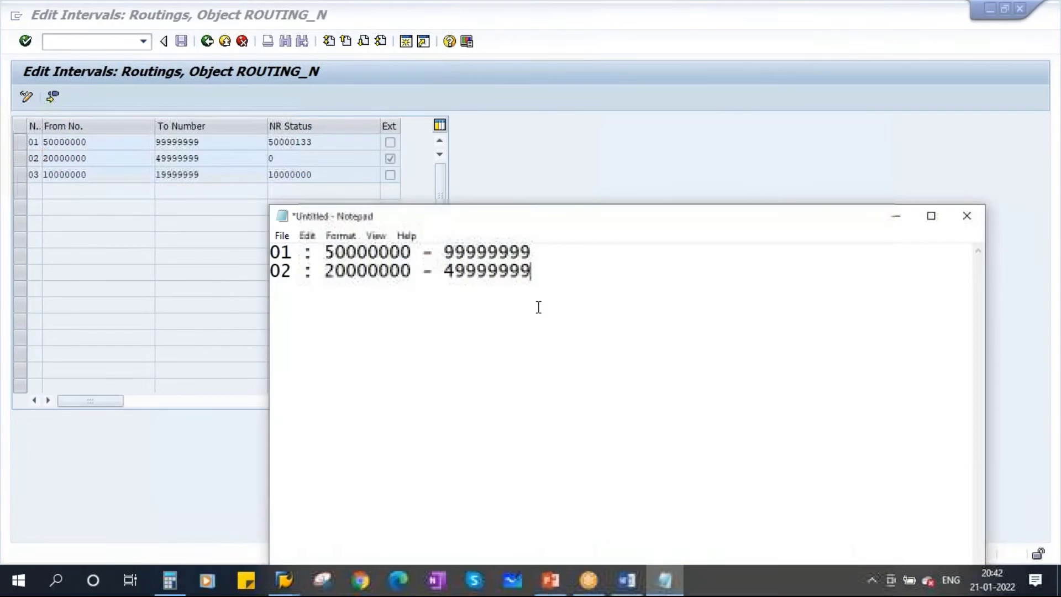
text(- e)
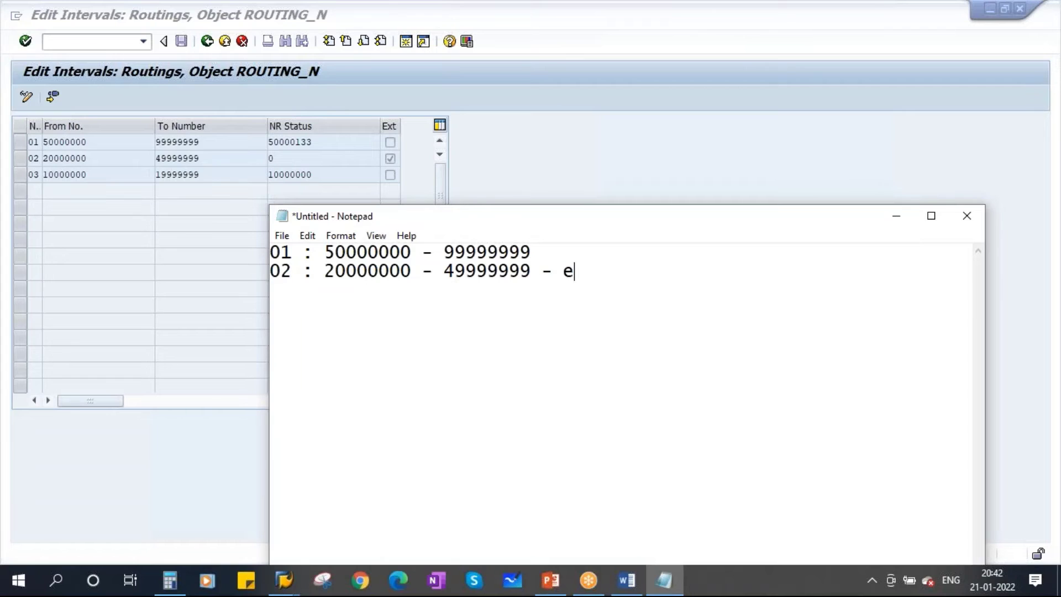
key(Caps_Lock)
text(XT)
key(BackSpace)
key(BackSpace)
key(BackSpace)
text(E)
key(Caps_Lock)
text(xternal)
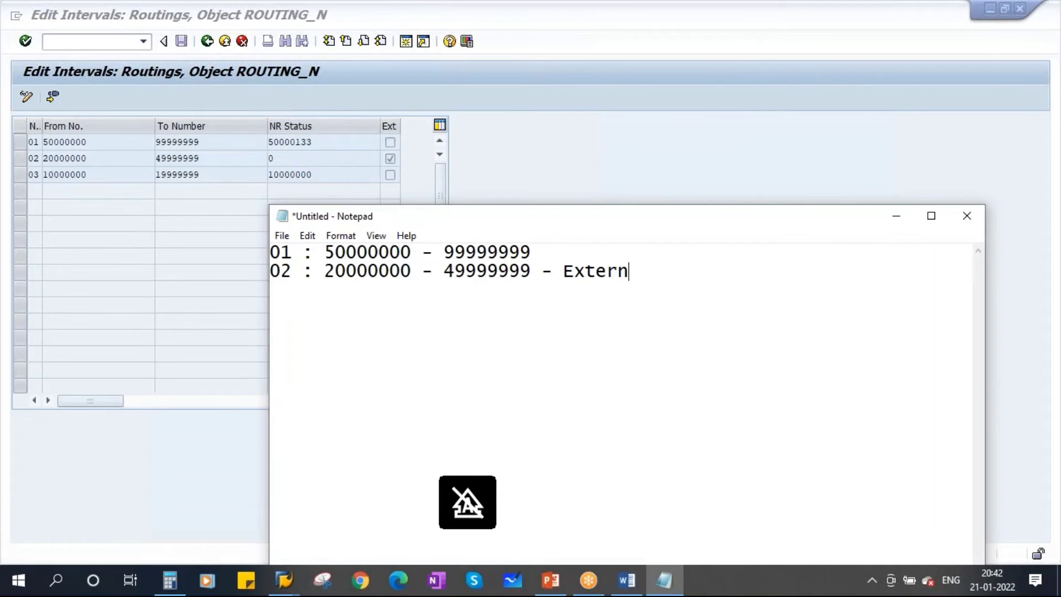
Add lines 'Internal : system will assign' and 'External :' beneath the intervals
key(Return)
key(Return)
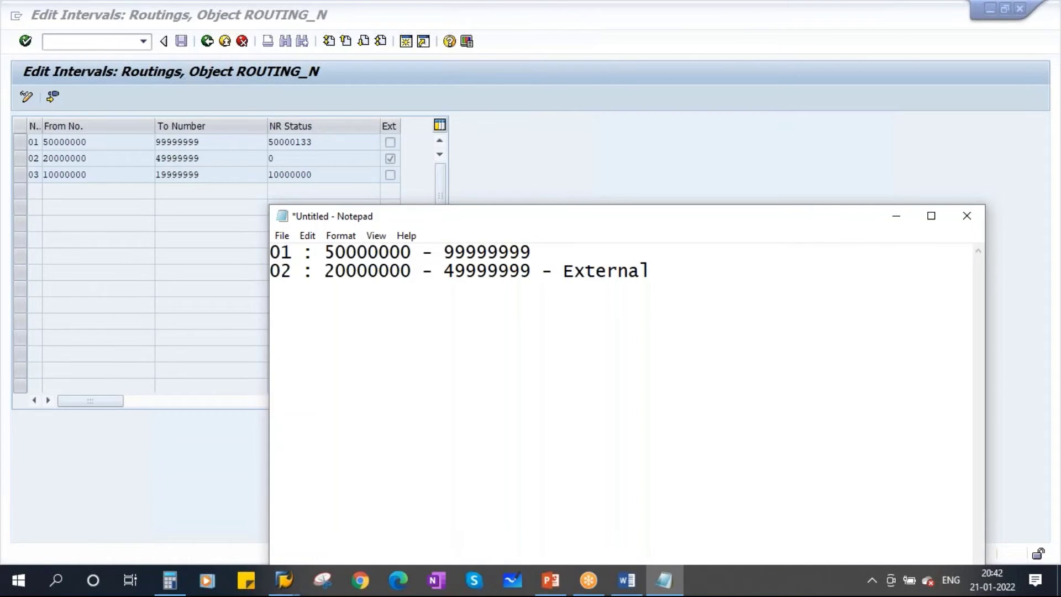
text(I)
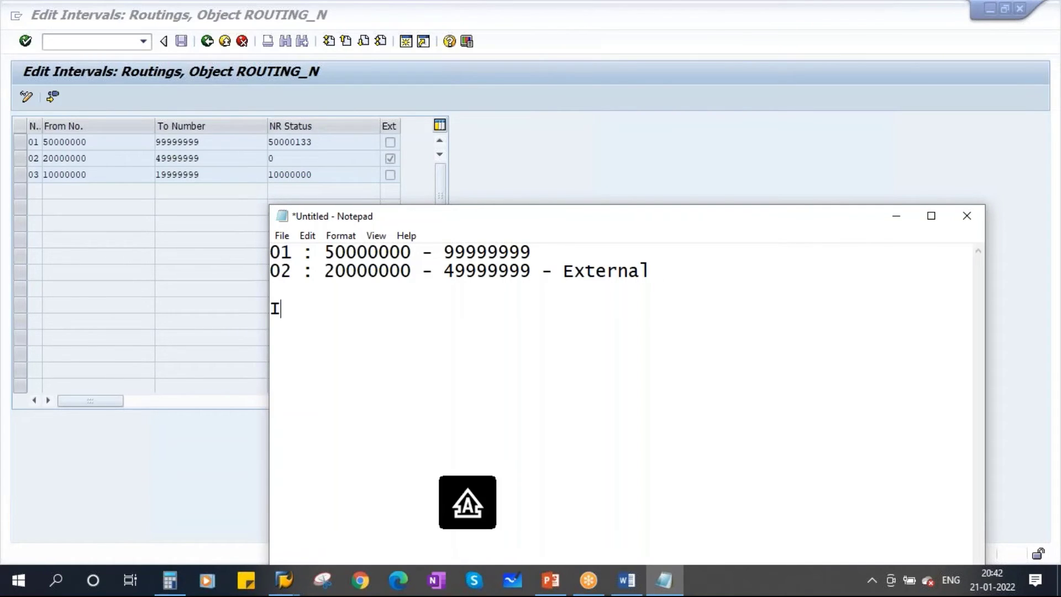
text(nternal :)
key(Return)
key(Caps_Lock)
text(E)
key(Caps_Lock)
text(xternal :)
click(383, 309)
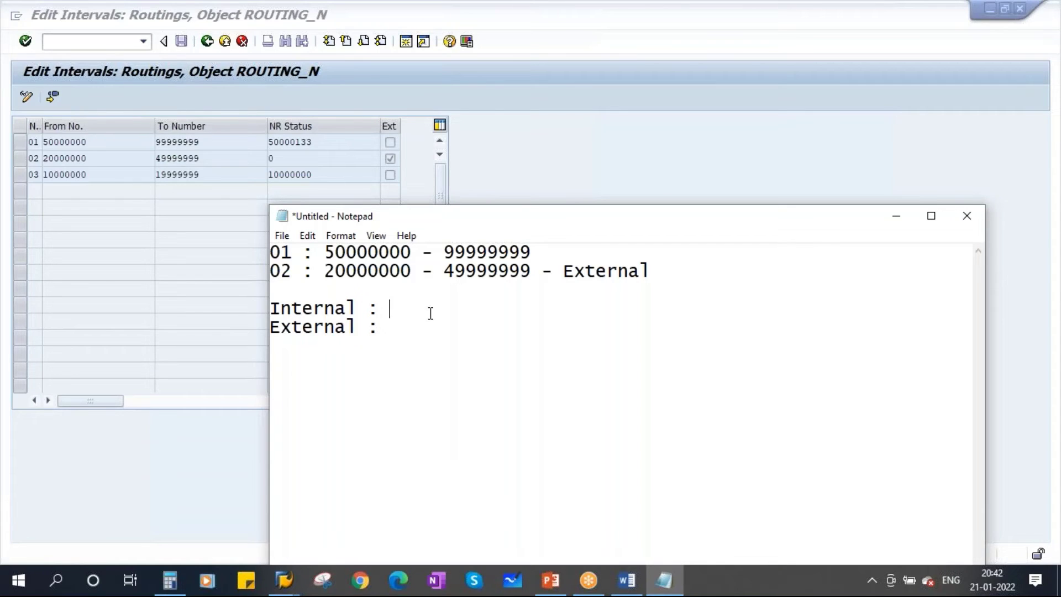
text(system will assign)
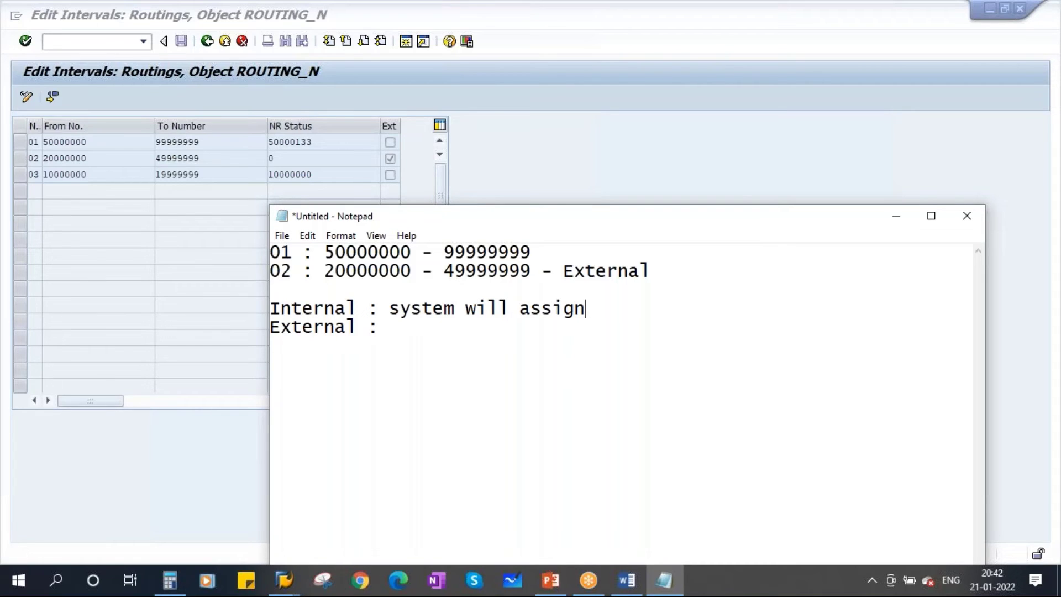
Type routing numbers 50000131, 50000132 and 50000133 on a new Notepad line
click(284, 578)
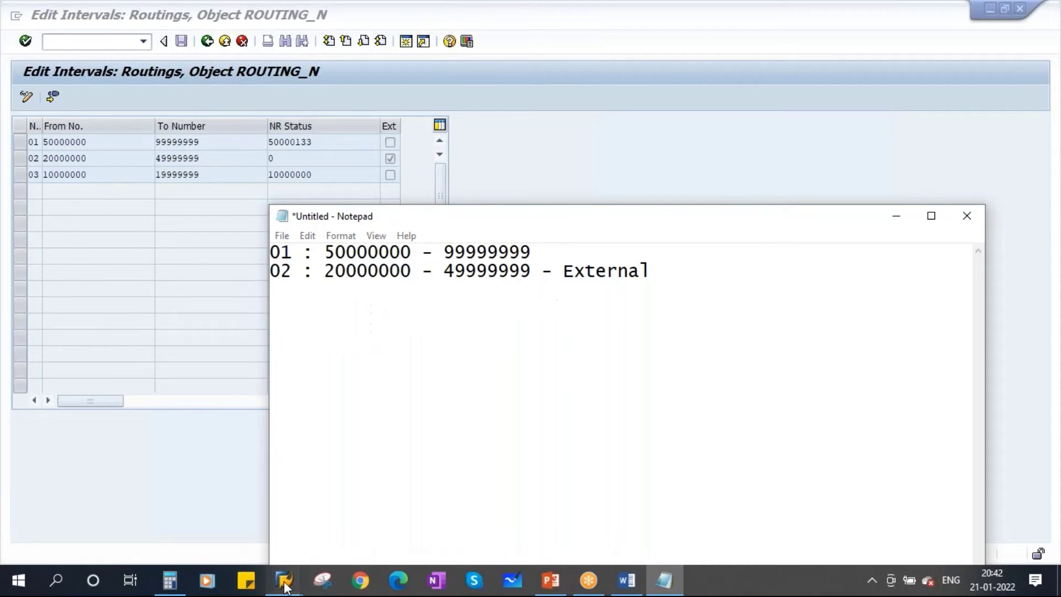
click(489, 498)
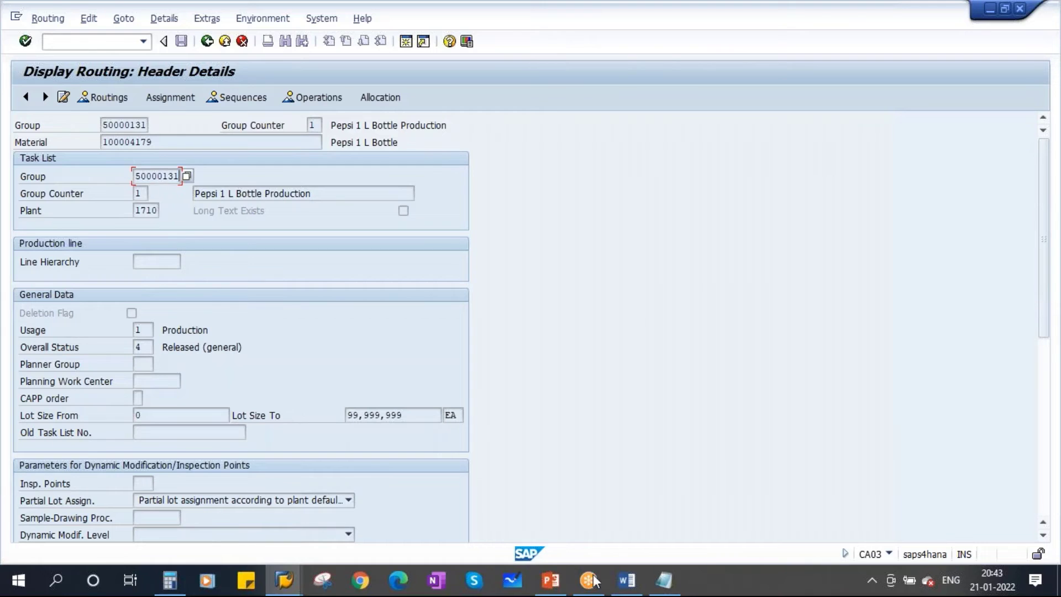
click(664, 581)
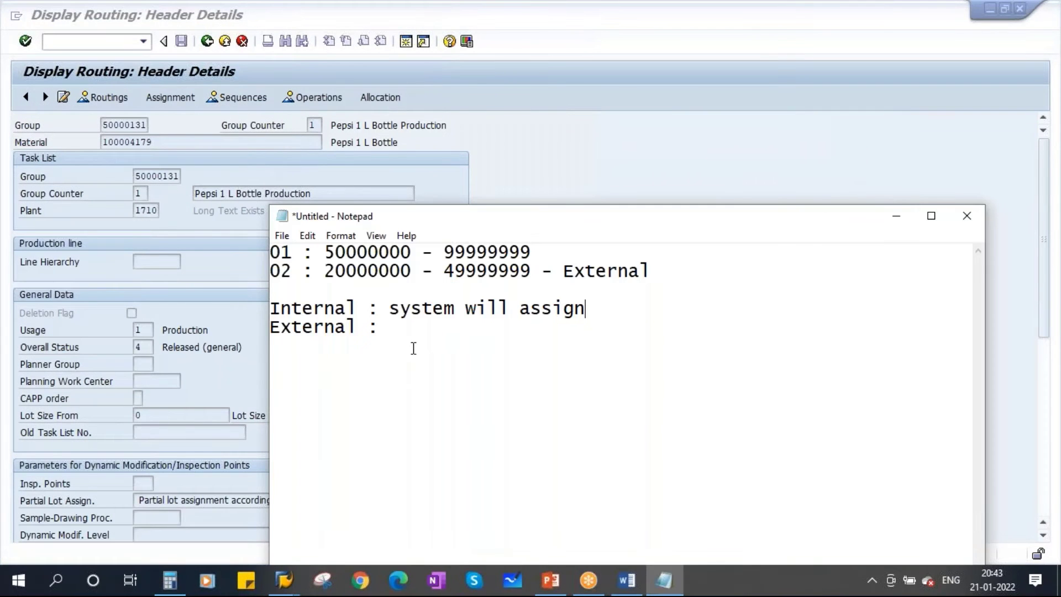
key(Return)
key(Return)
key(ctrl+v)
text(,)
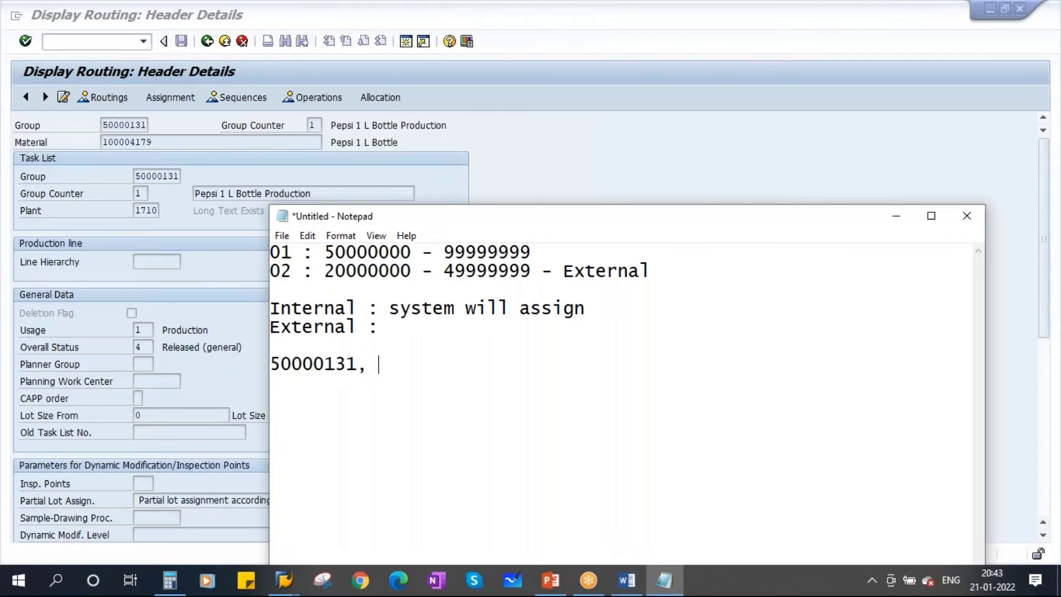
key(ctrl+v)
key(BackSpace)
text(2)
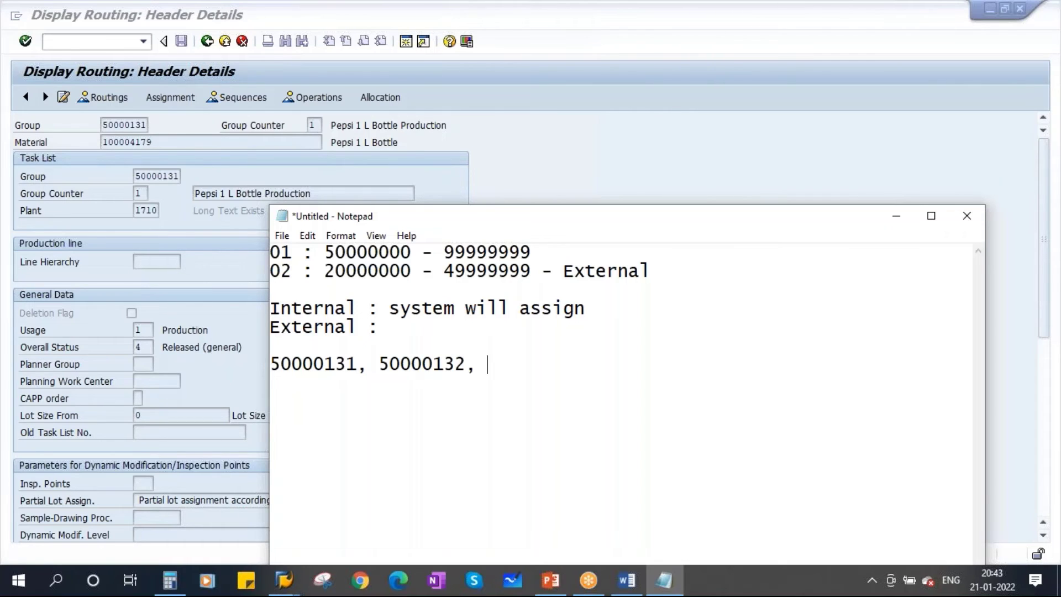
key(ctrl+v)
key(BackSpace)
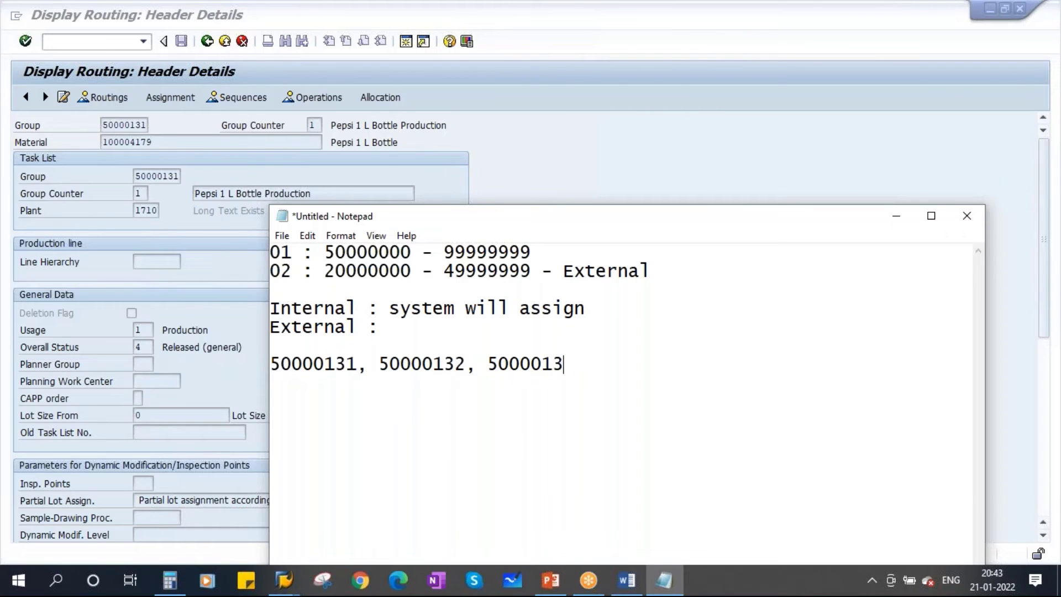
text(3)
Move those numbers after 'Internal : system will assign -' and add 'User will assign' after External
drag(326, 252, 531, 253)
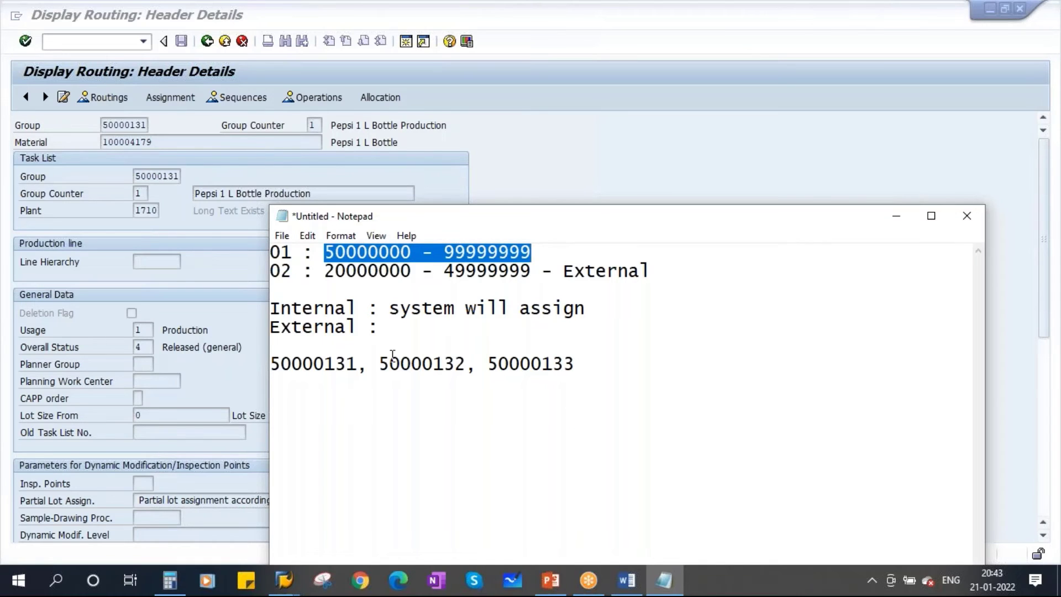
click(393, 328)
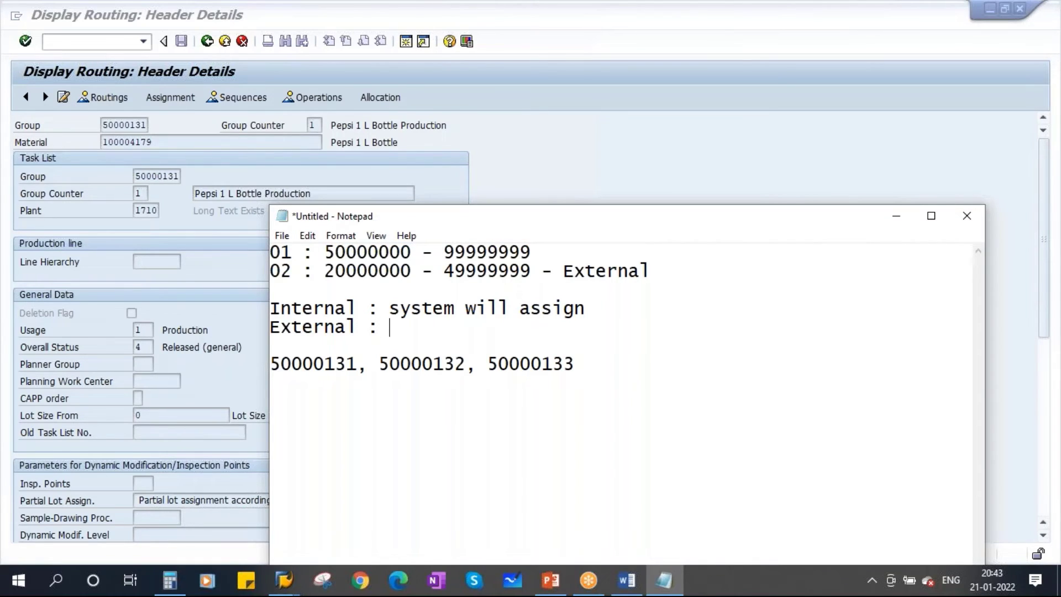
drag(579, 363, 267, 367)
key(ctrl+c)
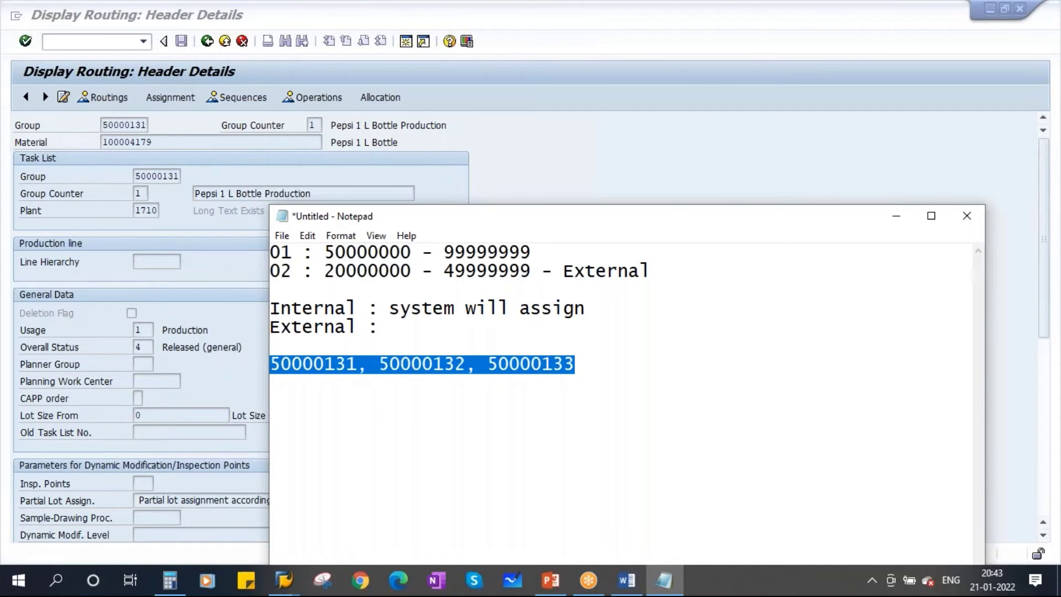
click(590, 308)
text(-)
key(ctrl+v)
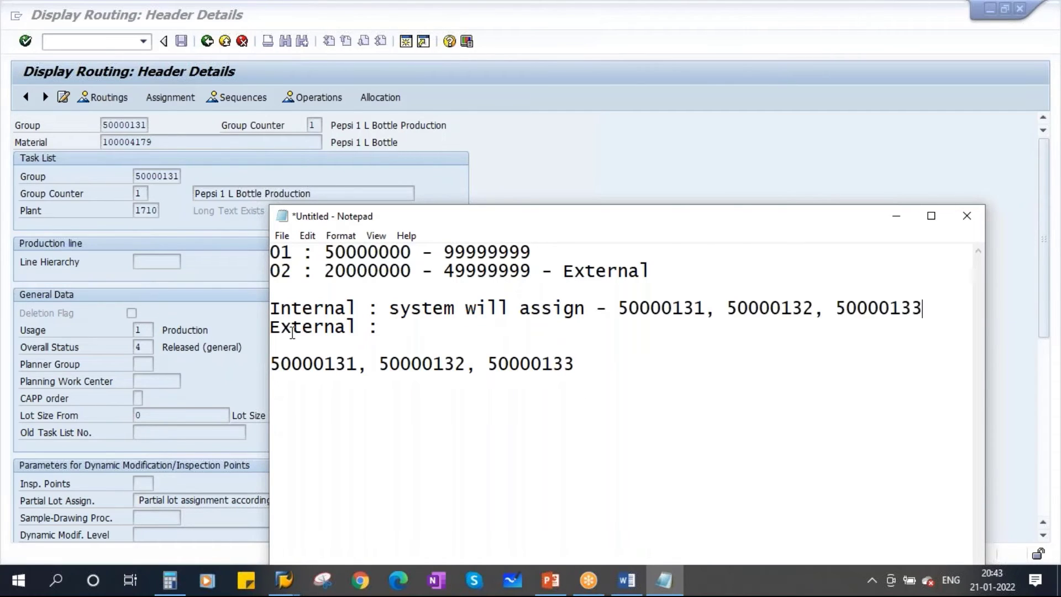
drag(270, 340, 108, 340)
click(227, 329)
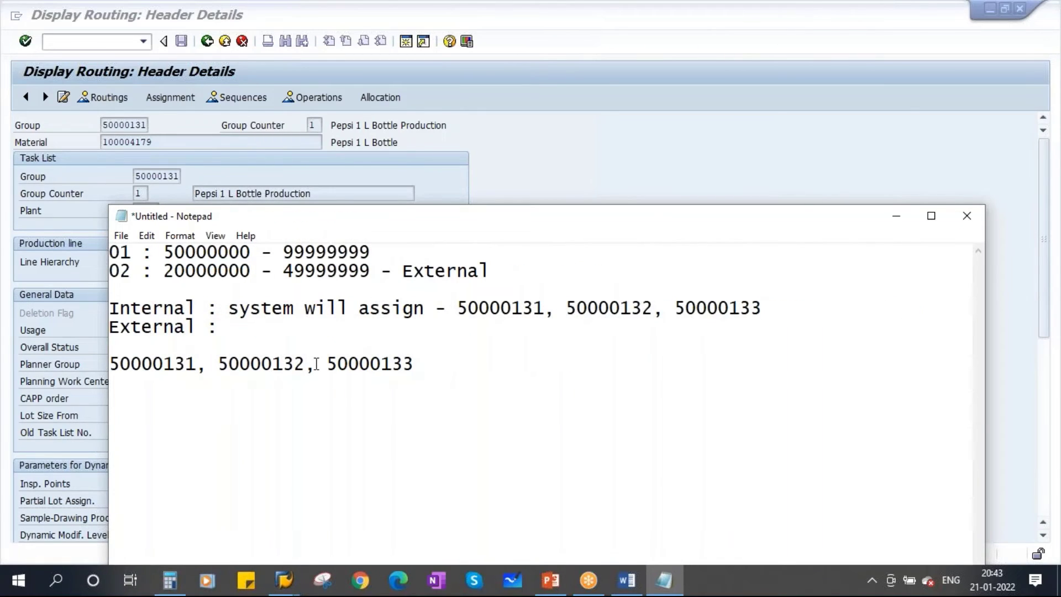
text(User )
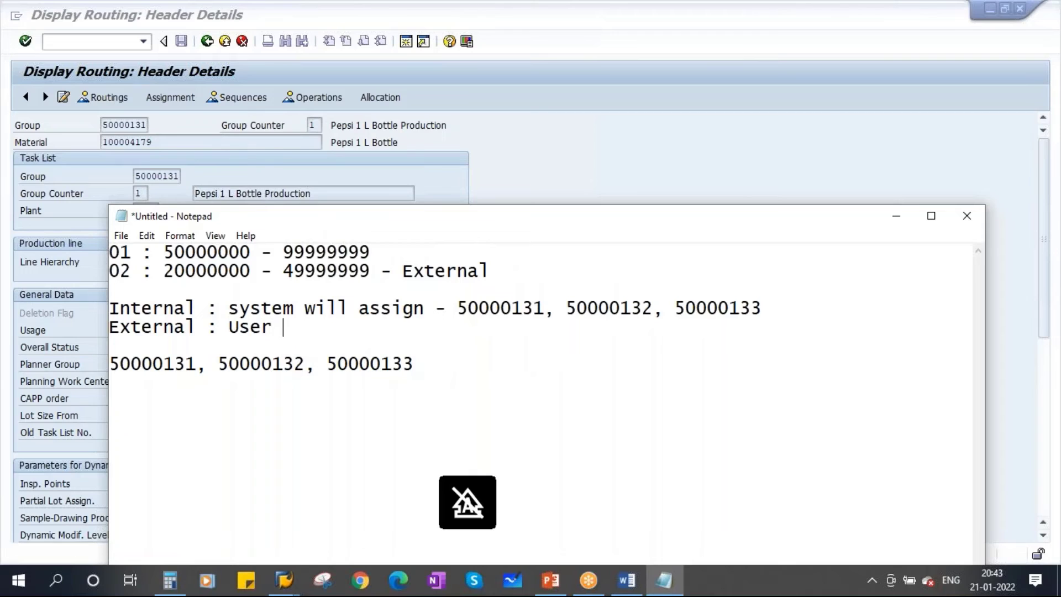
text(will assign)
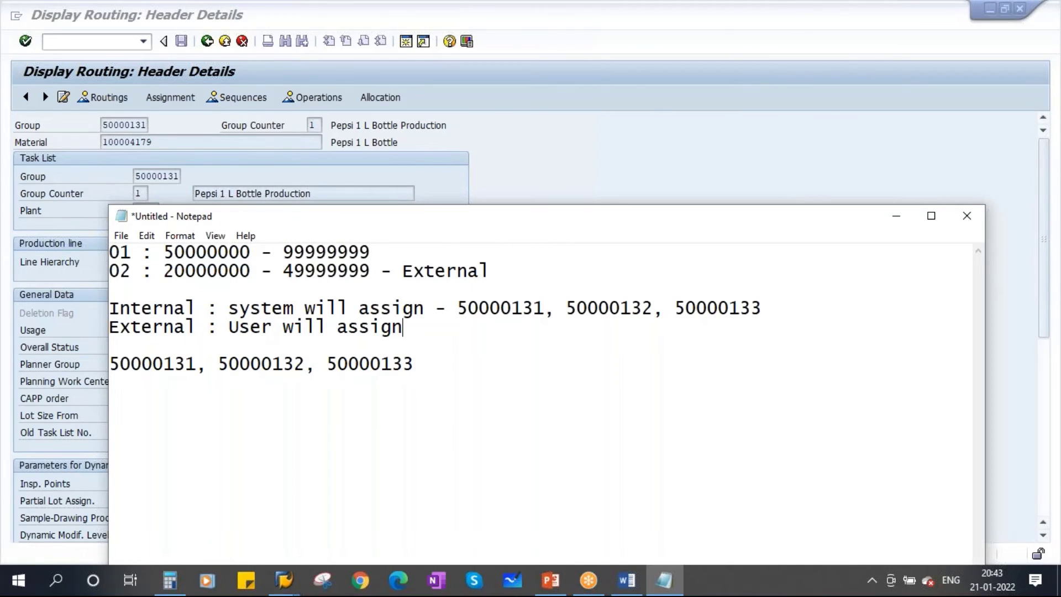
click(896, 216)
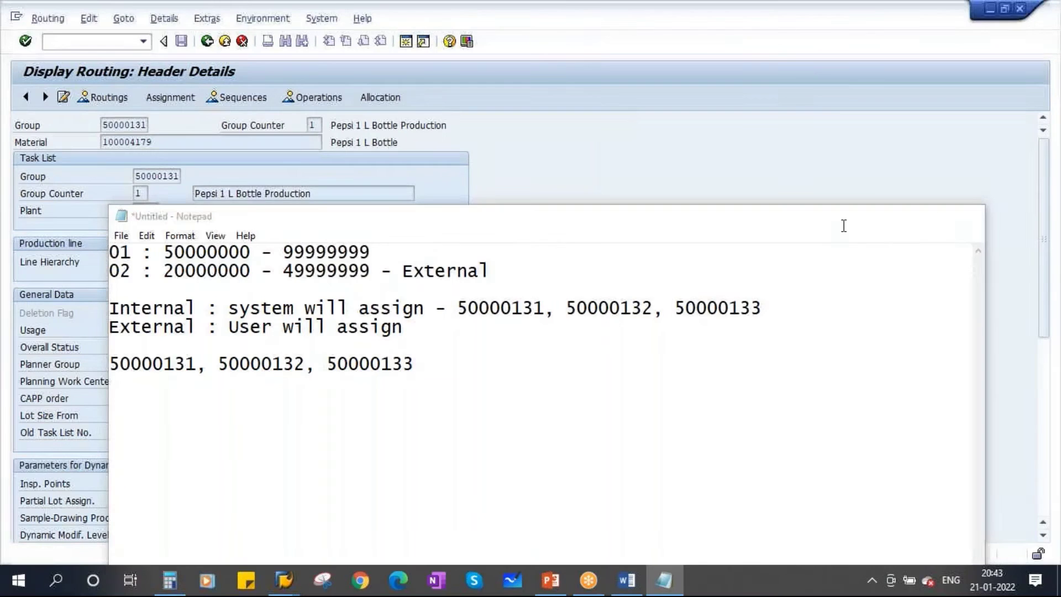
Go back to the routing initial screen and clear the material and plant
click(207, 41)
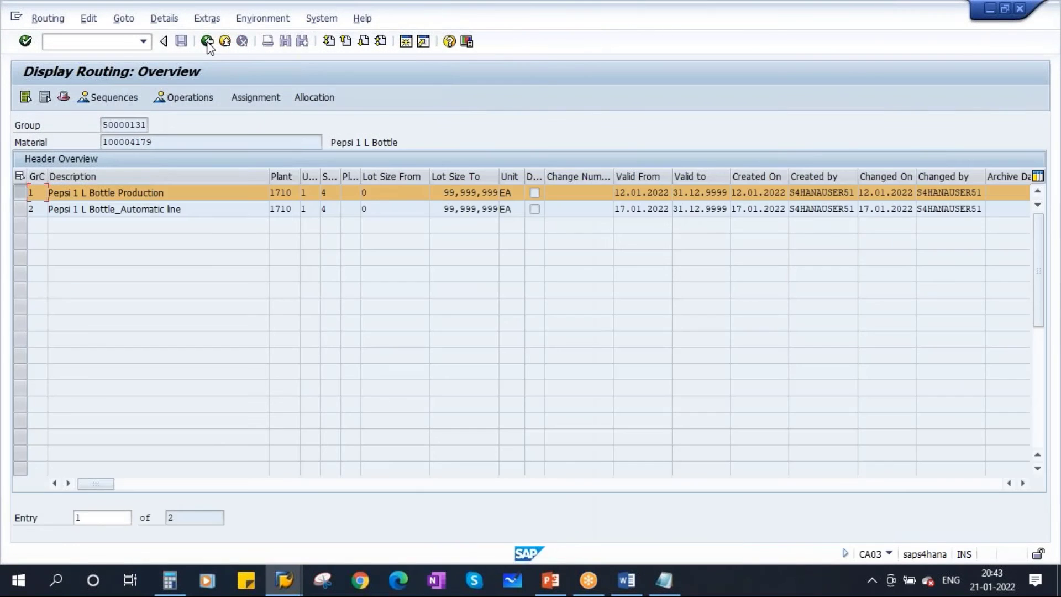
click(207, 41)
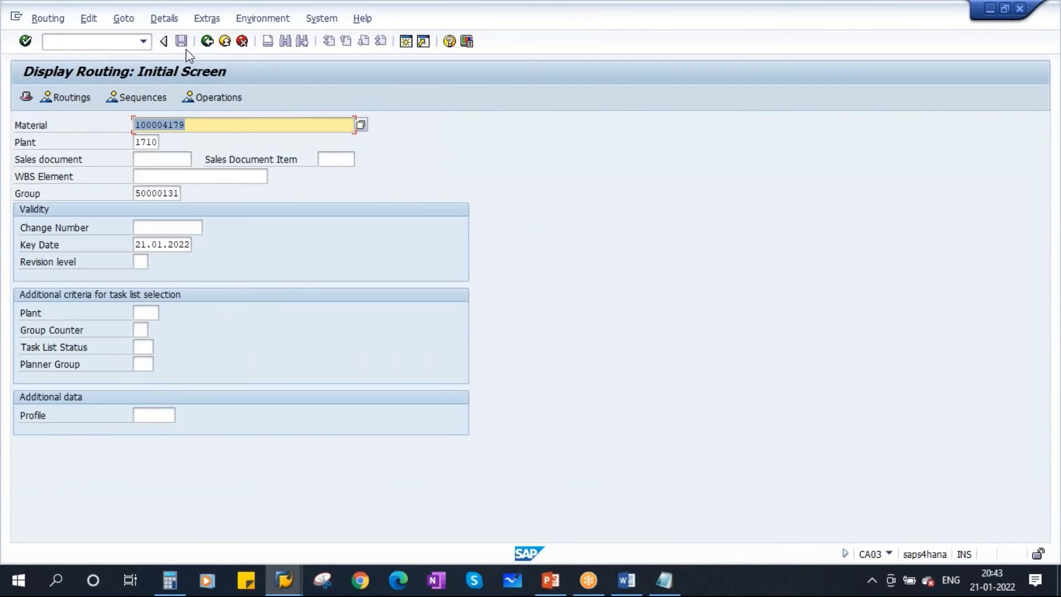
key(BackSpace)
key(Tab)
key(Delete)
key(Delete)
key(Delete)
key(Delete)
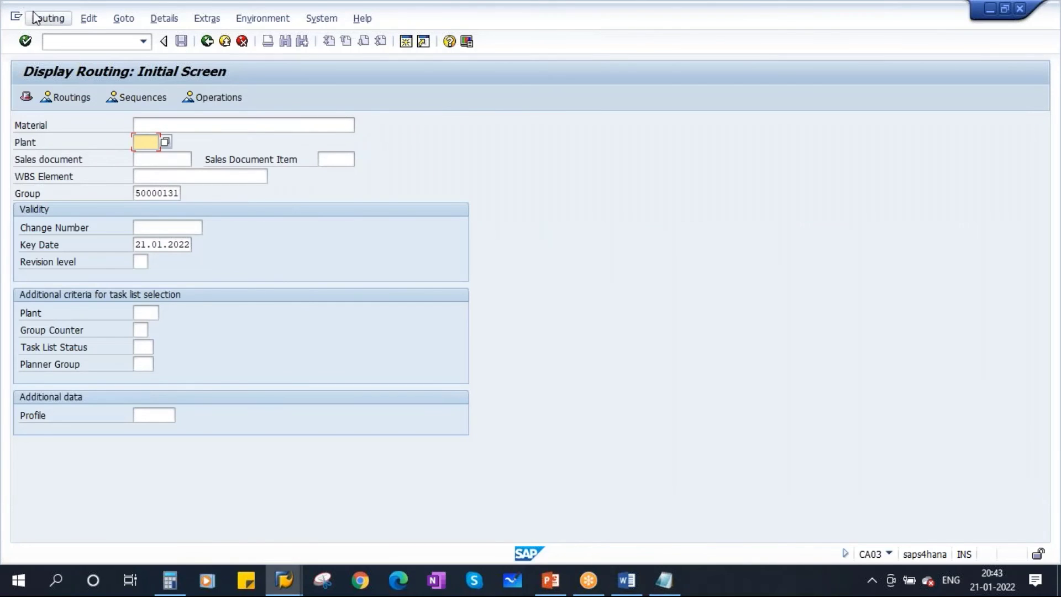
Switch to Create Routing (CA01) and submit group SAVAN123 for validation
click(45, 19)
click(61, 55)
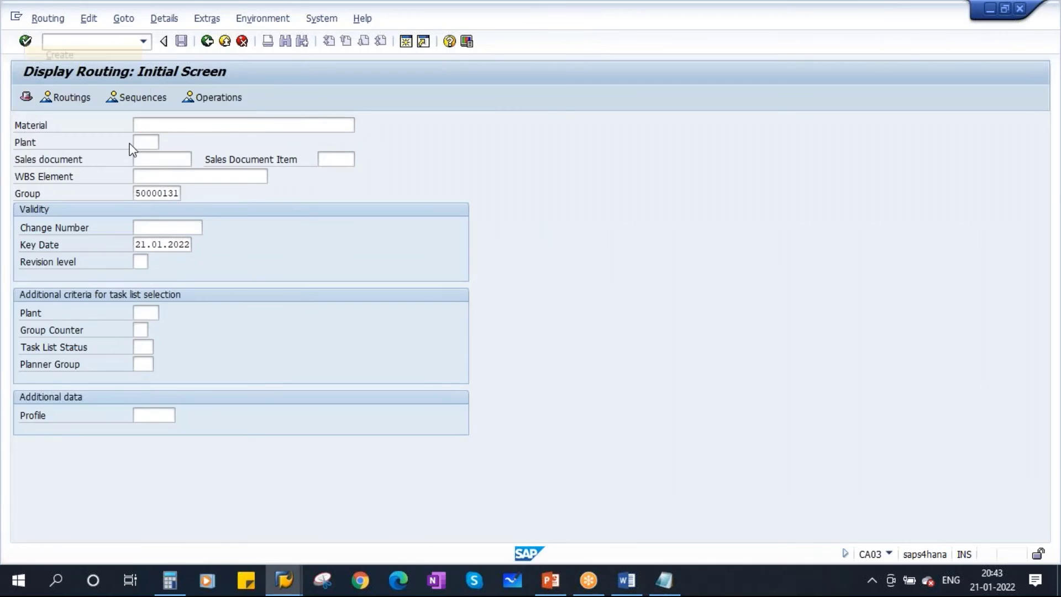
key(Delete)
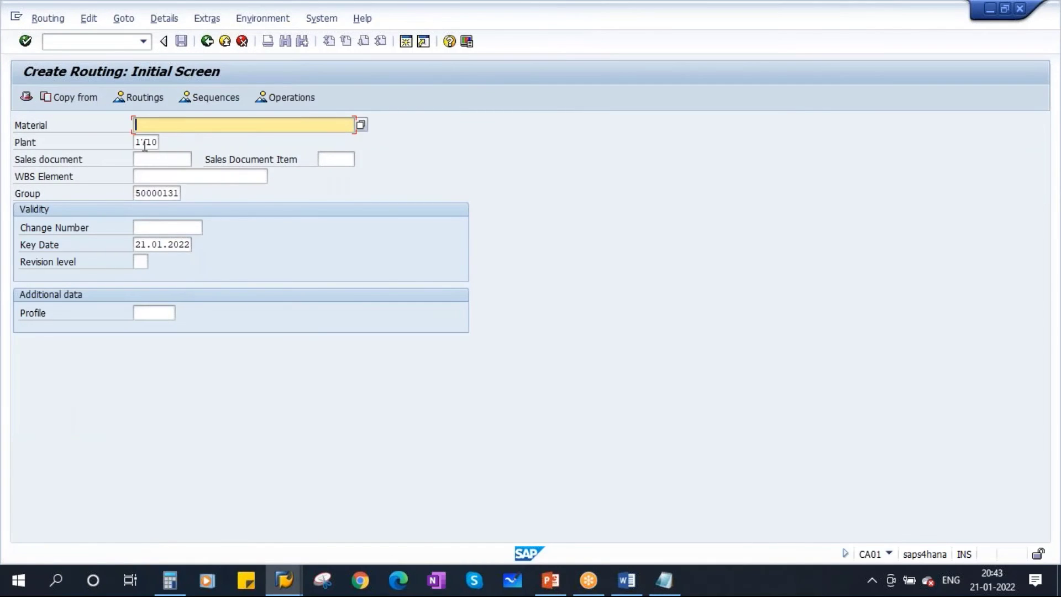
key(Tab)
key(Delete)
drag(139, 197, 265, 194)
key(Delete)
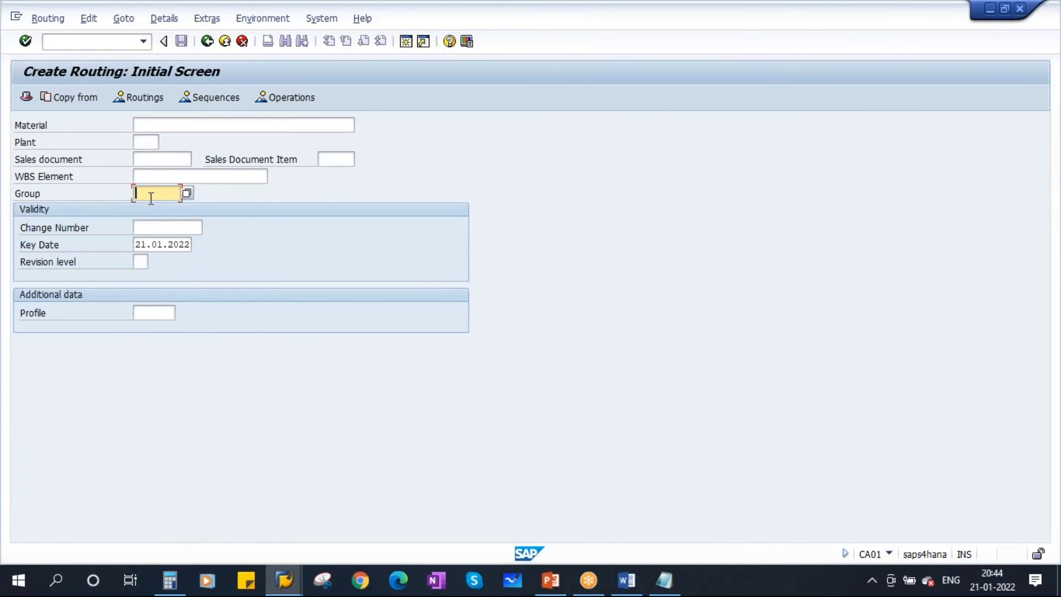
text(awan123)
key(Return)
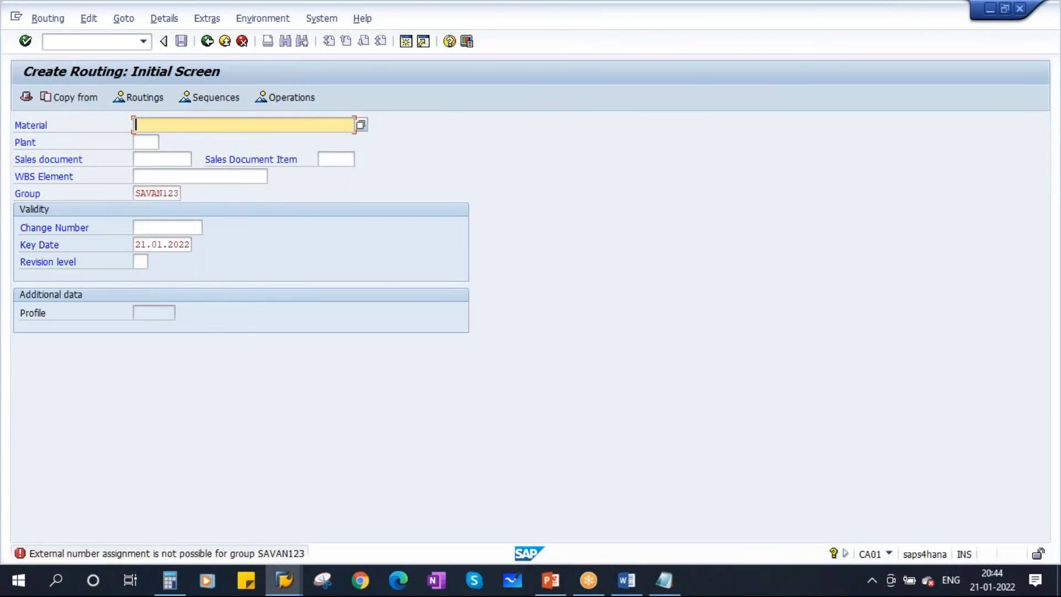
drag(137, 193, 208, 215)
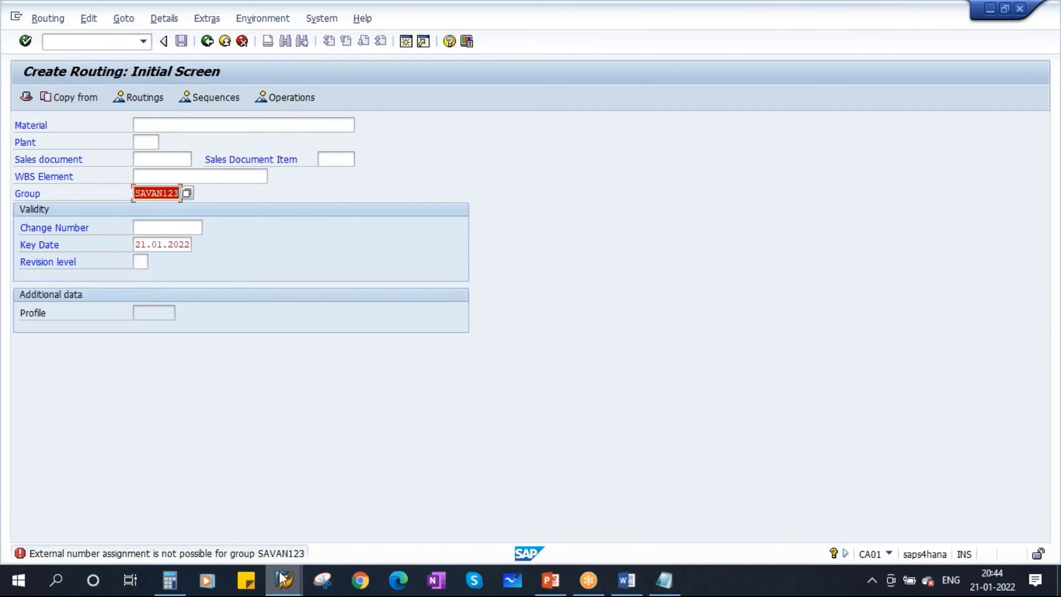
Copy interval 02's start number 20000000 into the CA01 Group field, replacing SAVAN123, and confirm
mouse_move(281, 579)
click(159, 495)
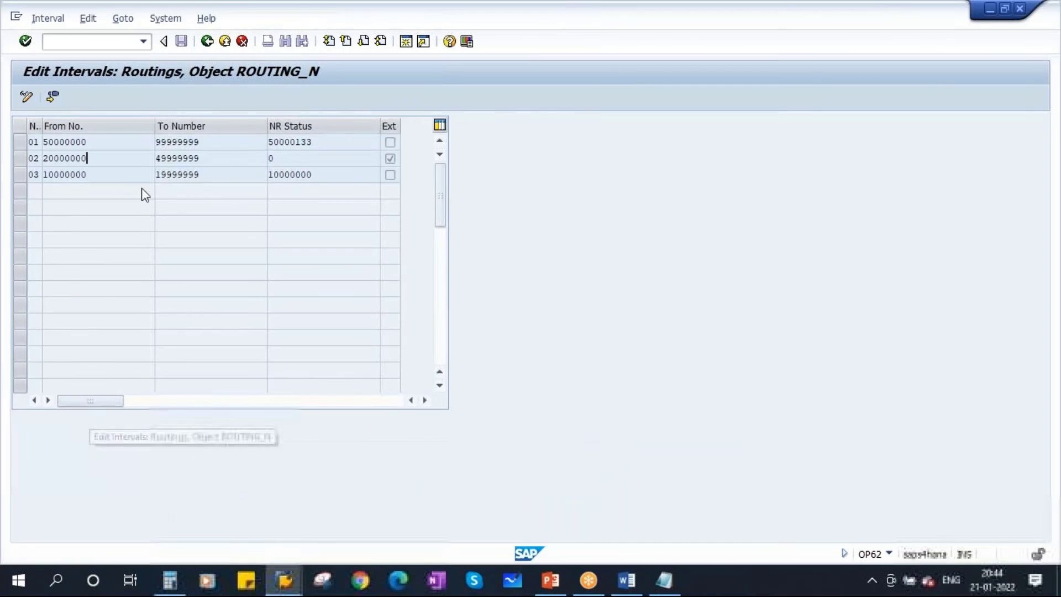
drag(93, 158, 41, 159)
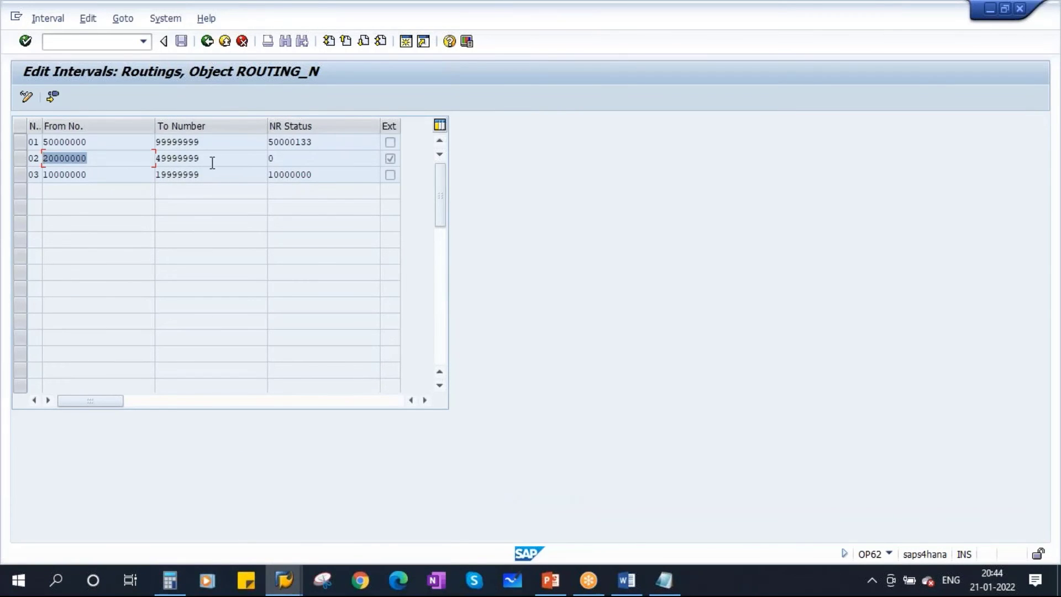
key(Tab)
key(Right)
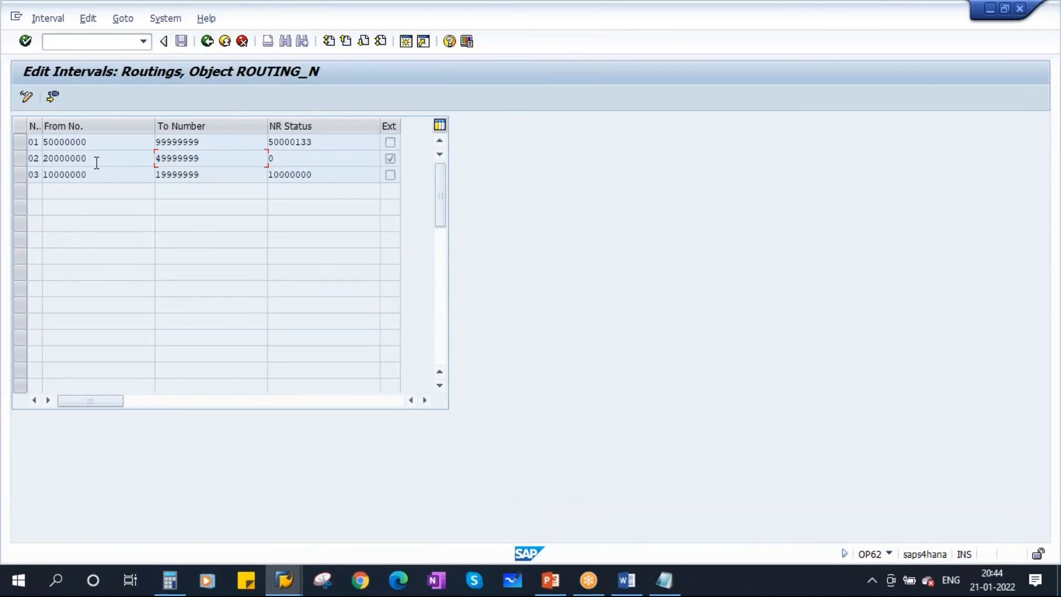
key(shift+Tab)
key(ctrl+c)
key(Left)
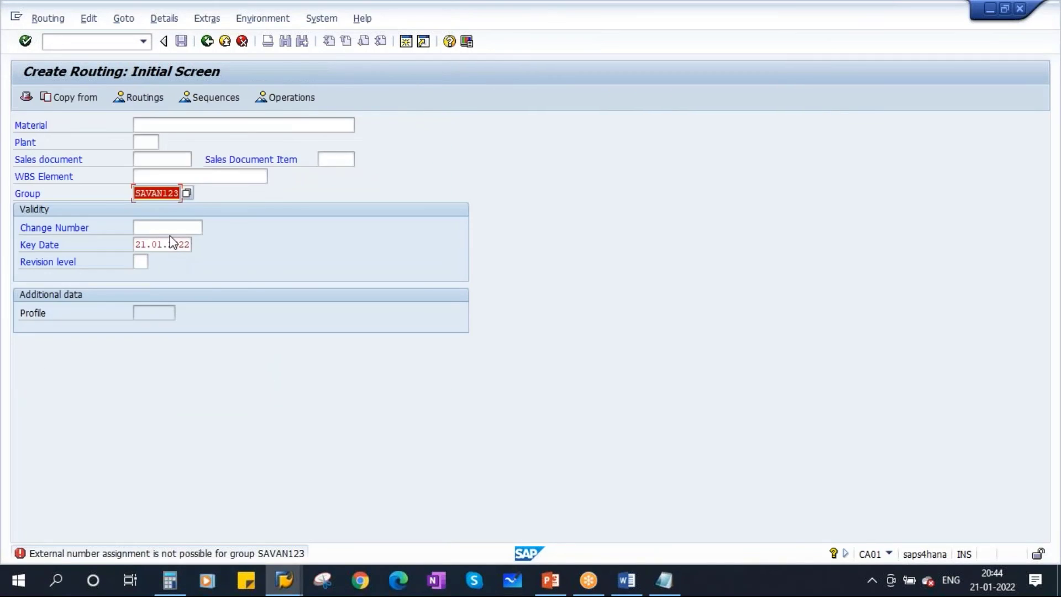
key(ctrl+v)
key(Return)
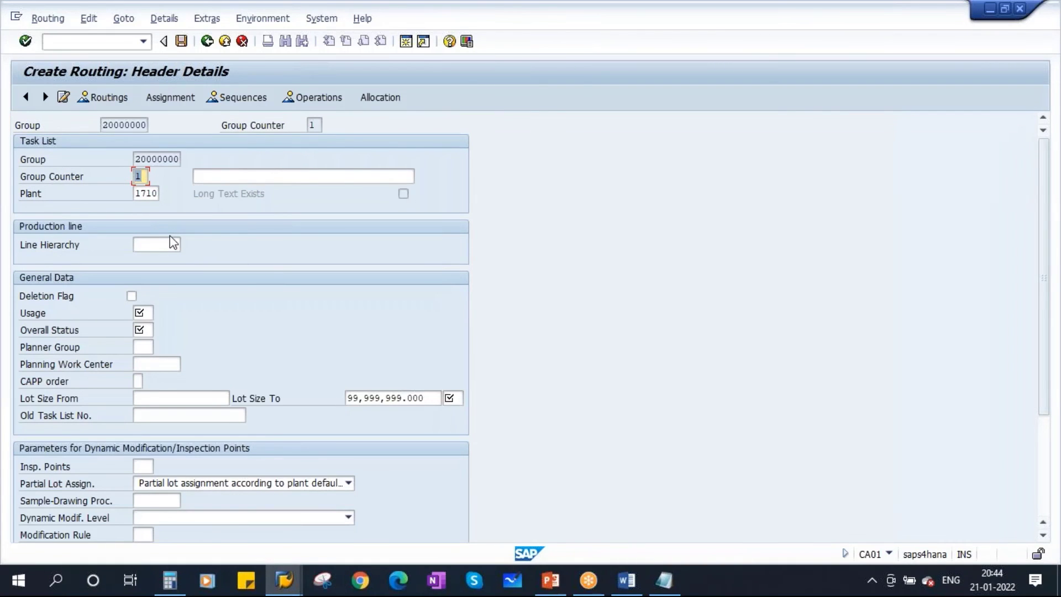
double_click(135, 160)
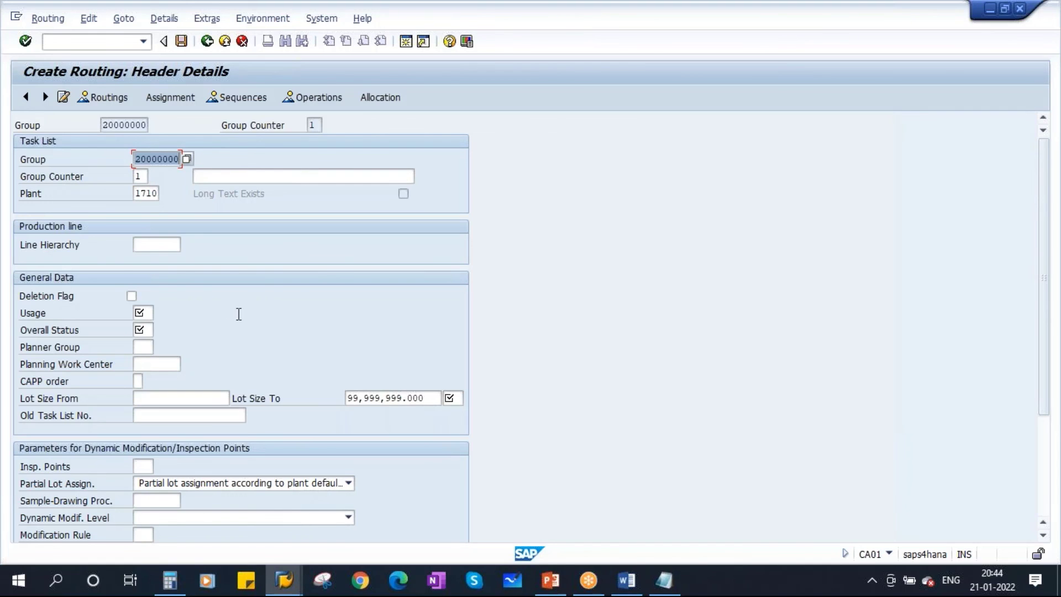
click(666, 583)
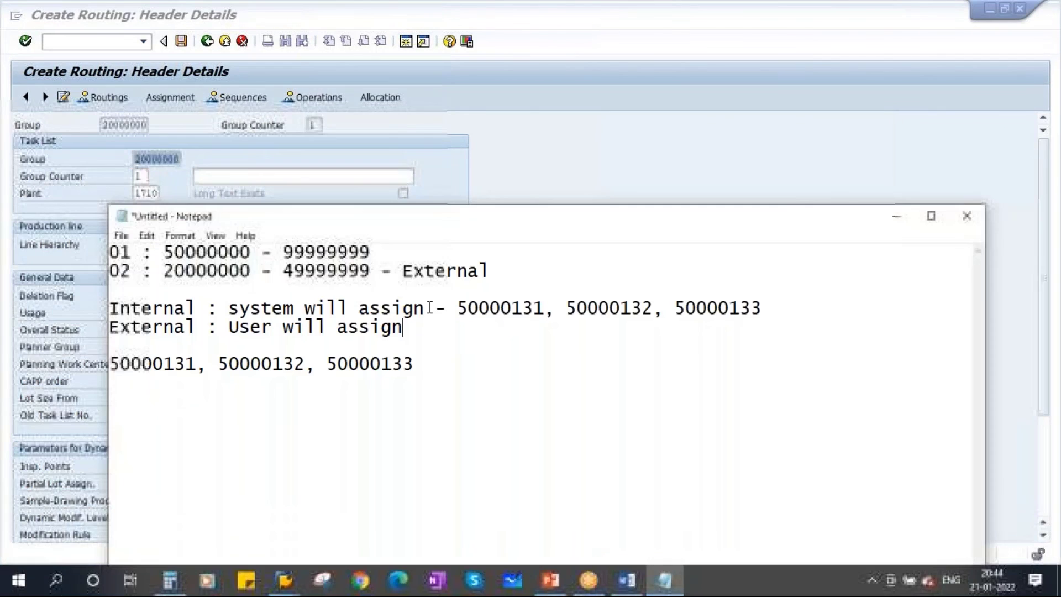
drag(467, 311, 542, 312)
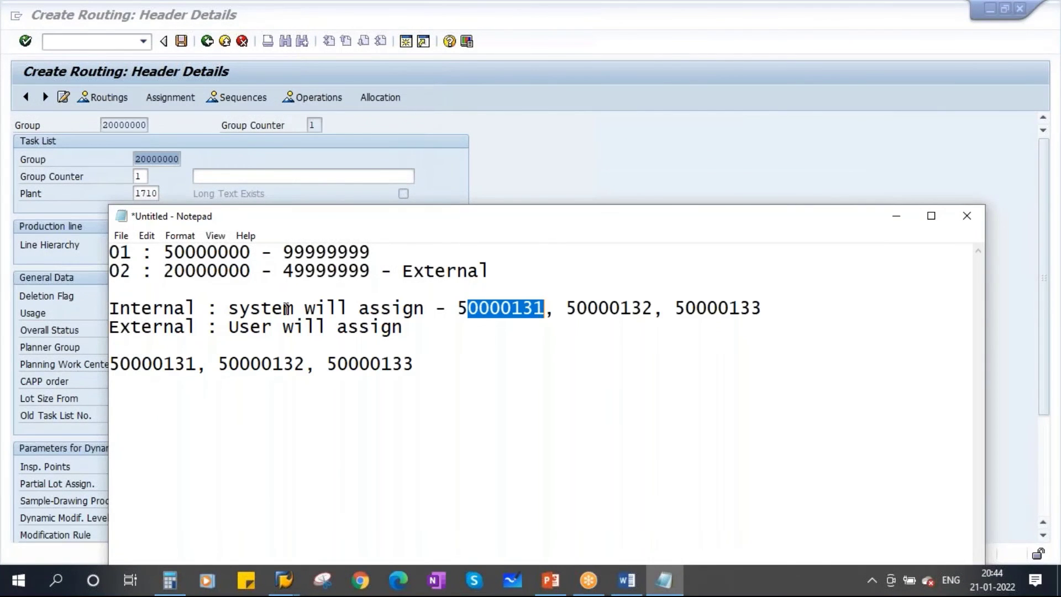
drag(164, 252, 360, 256)
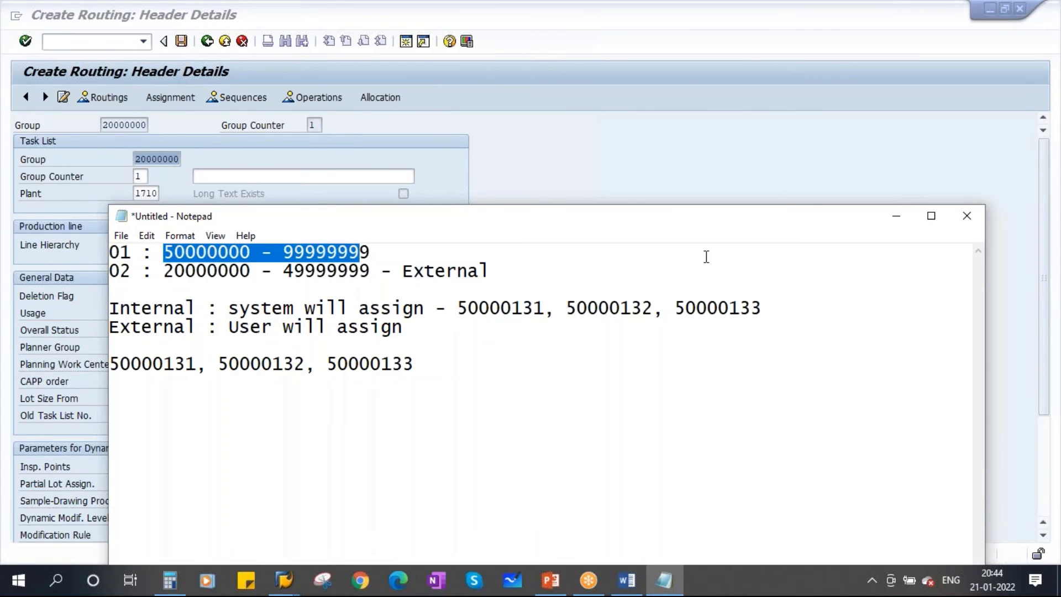
click(896, 216)
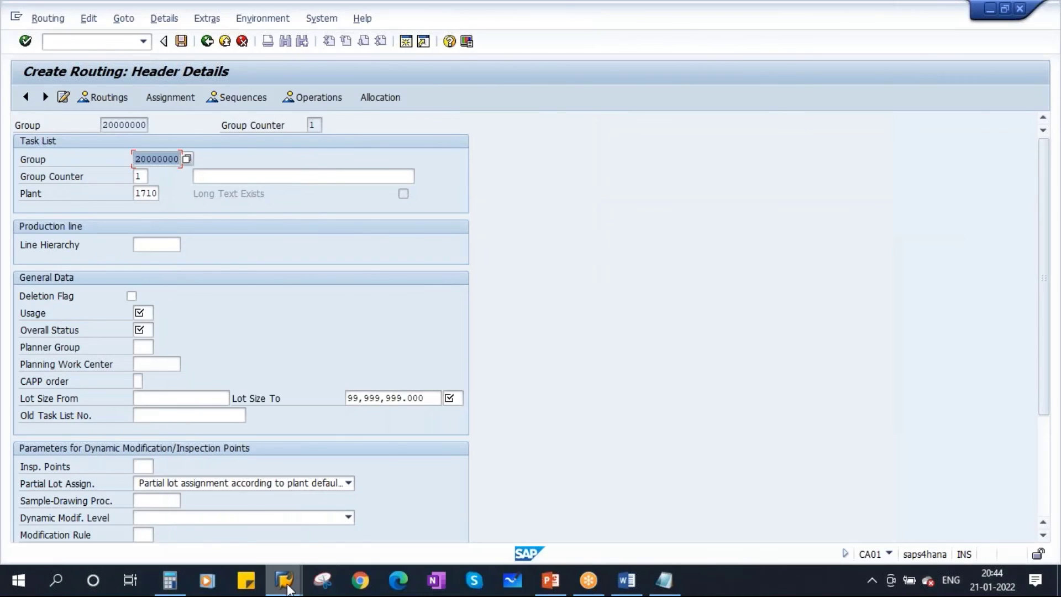
Go back from the ROUTING_N intervals table to the IMG routing control data
click(284, 581)
click(165, 508)
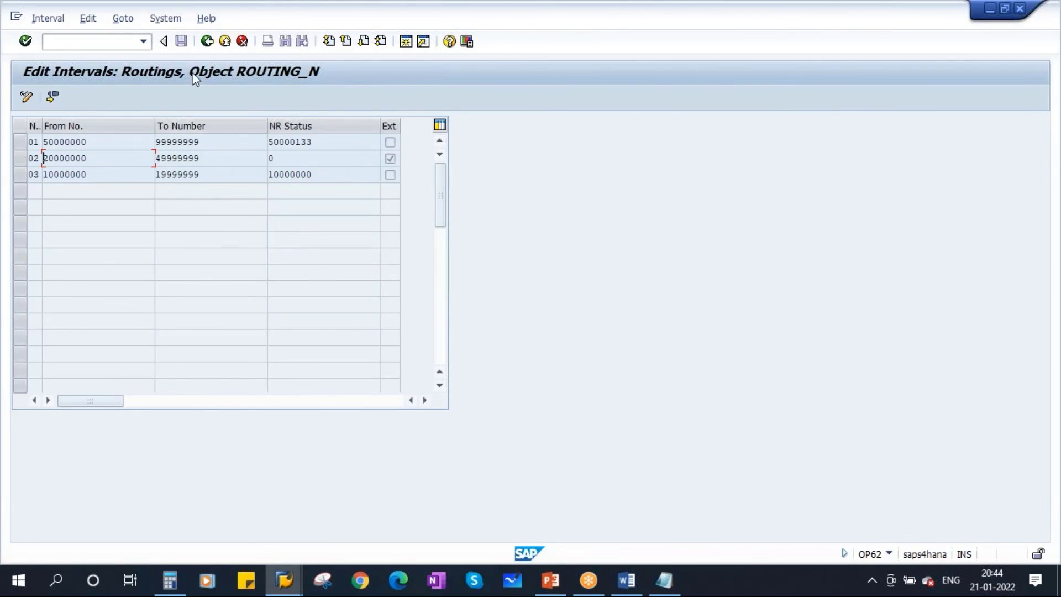
click(207, 42)
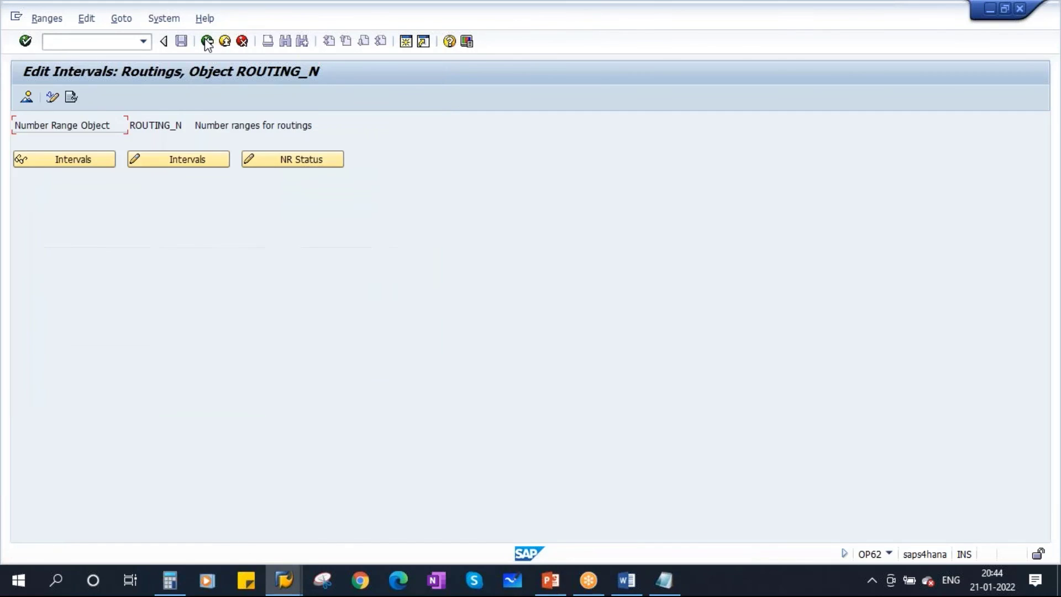
click(207, 42)
scroll(401, 388, down, 1)
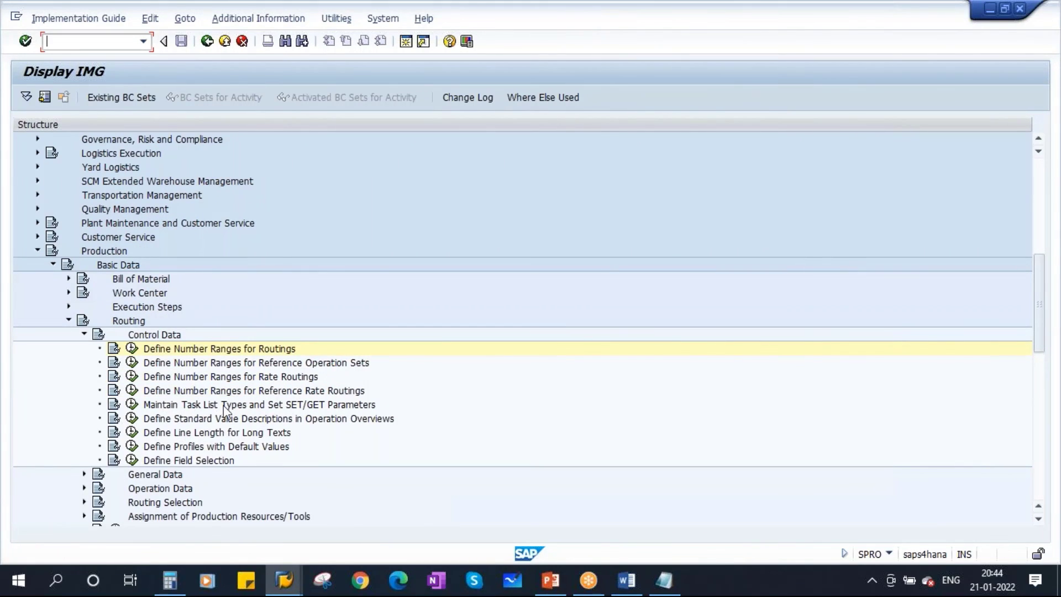
In Notepad, append '- Internal' to range 01's line, check range 02's External tag, and minimize
click(665, 580)
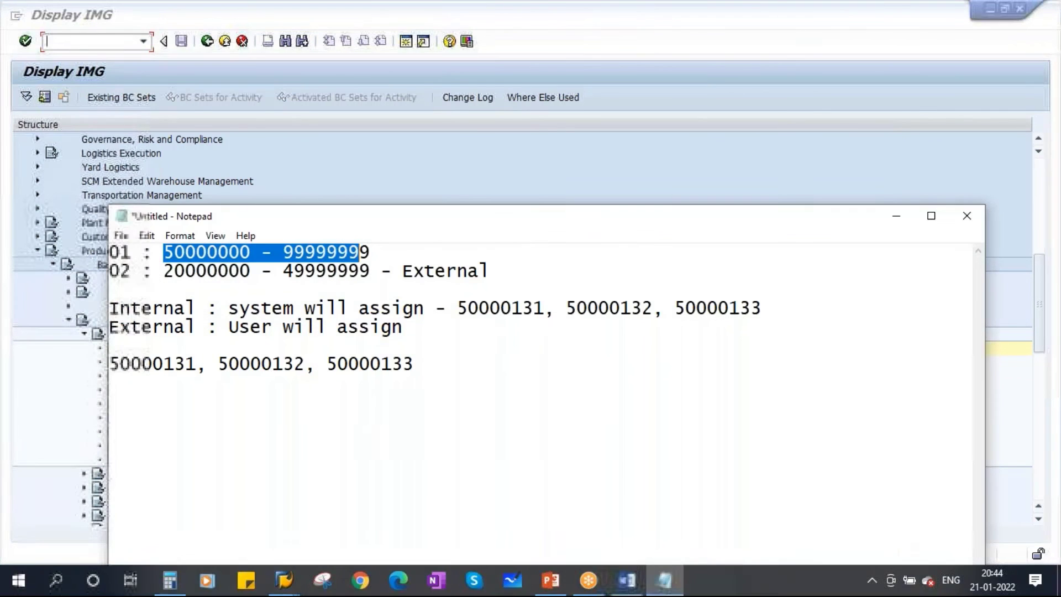
click(142, 271)
click(388, 252)
text(- )
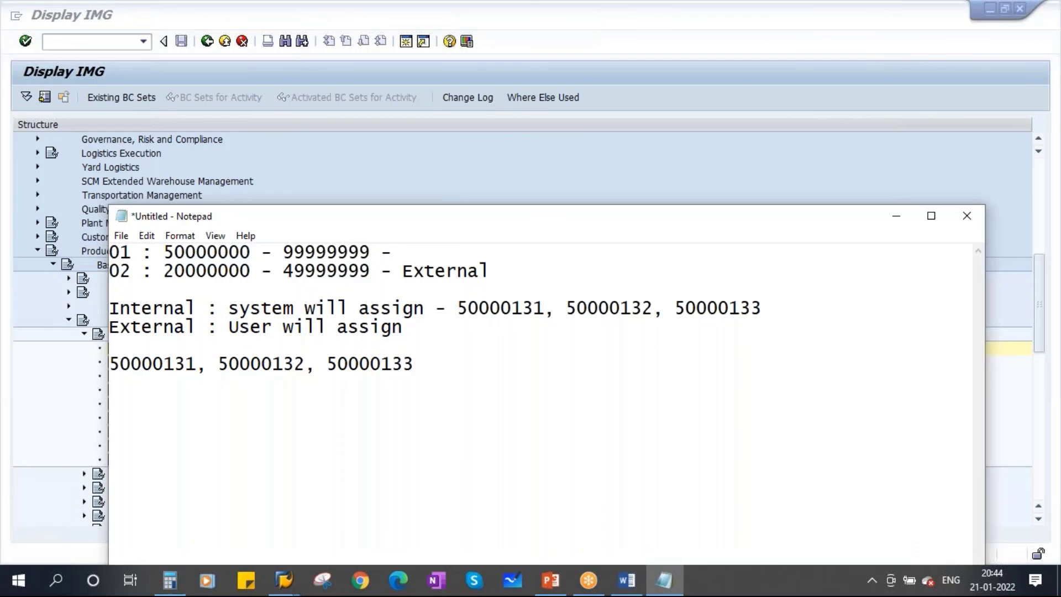
text(Internal)
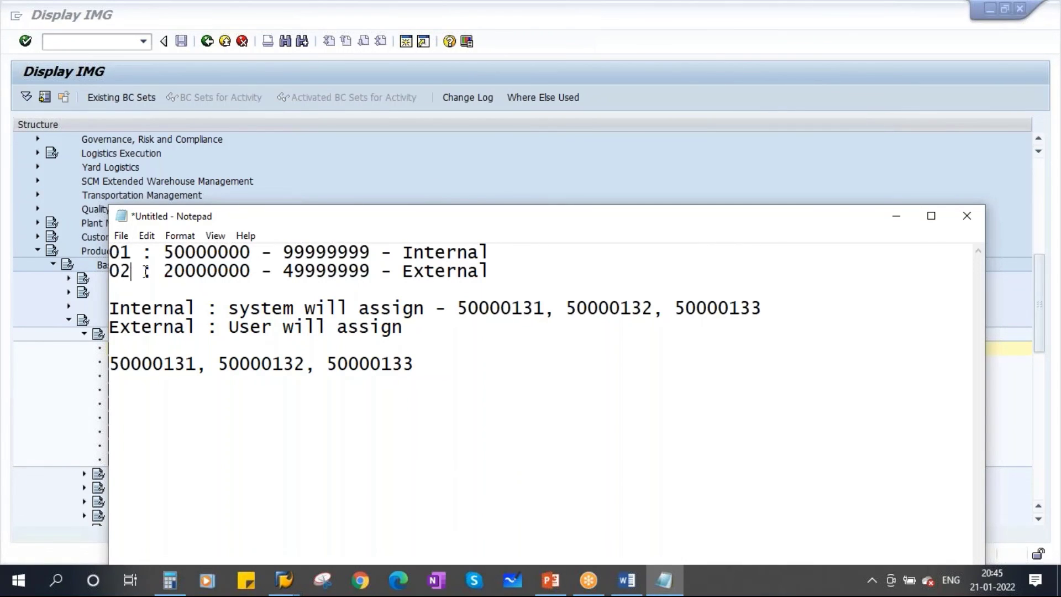
drag(164, 271, 278, 273)
click(281, 274)
drag(409, 272, 479, 271)
click(896, 218)
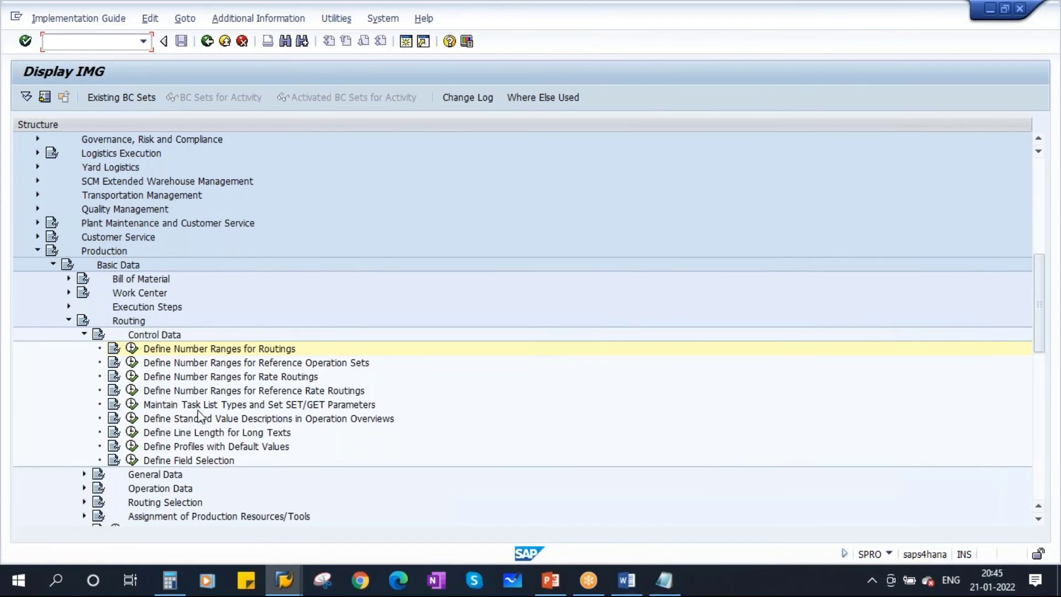